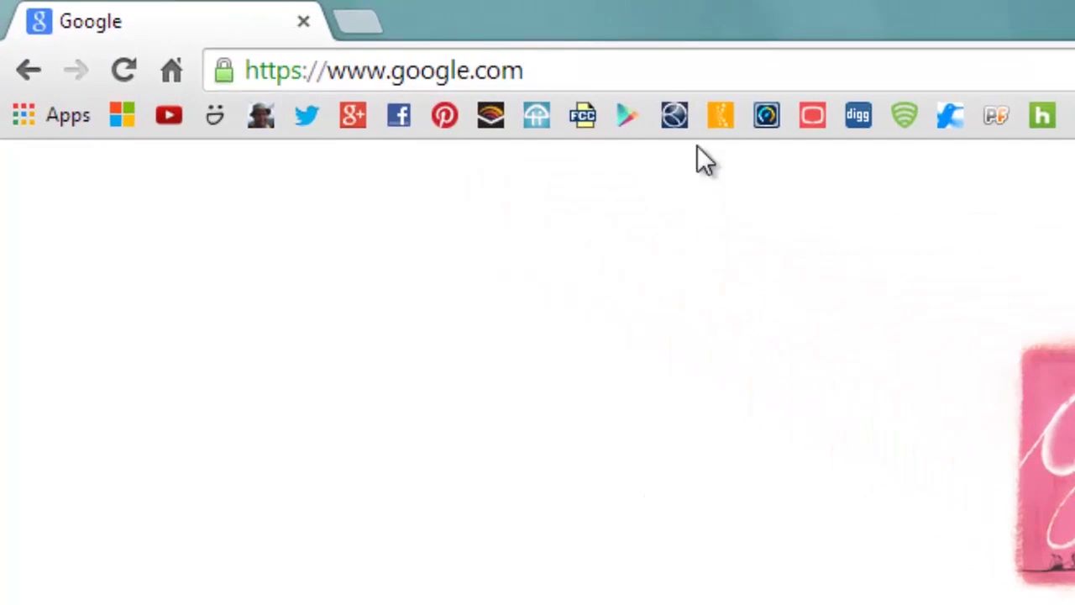
Go to the Microsoft website at microsoft.com
{"action": "left_click", "coordinate": [669, 58]}
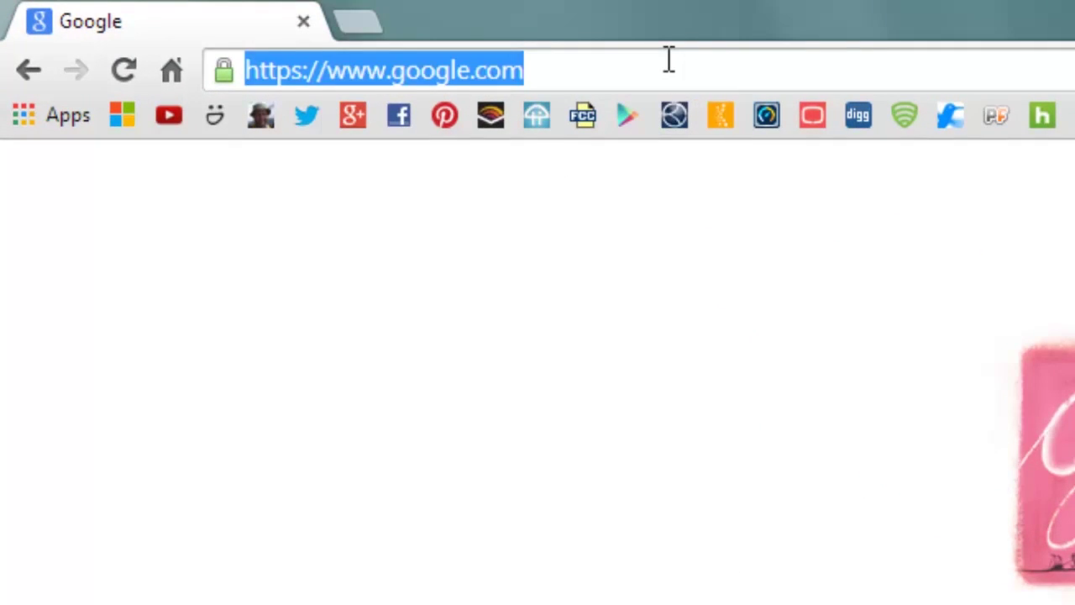
{"action": "type", "text": "micros"}
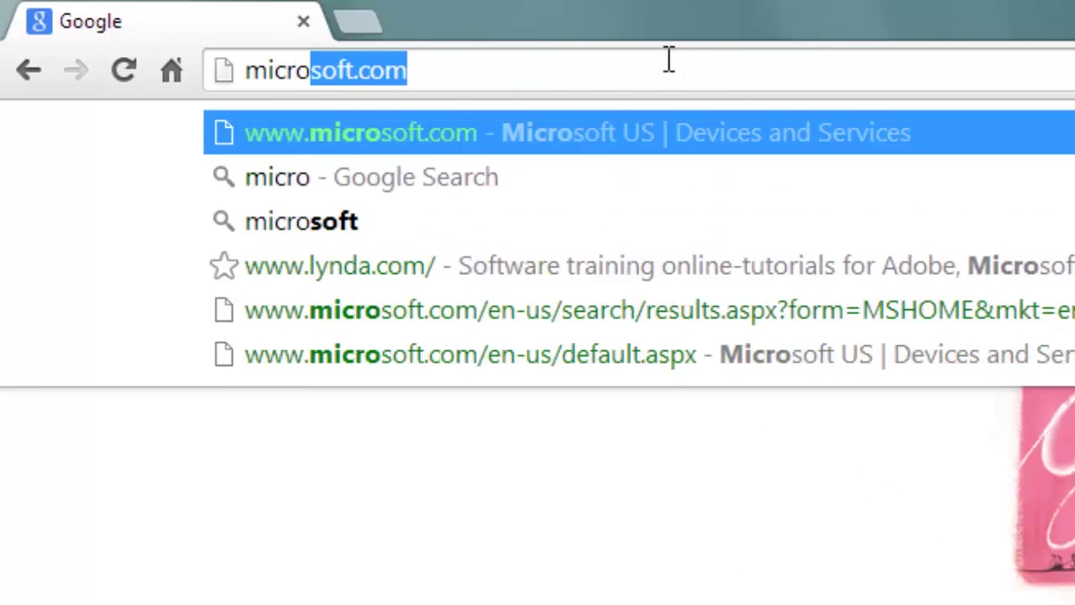
{"action": "type", "text": "oft"}
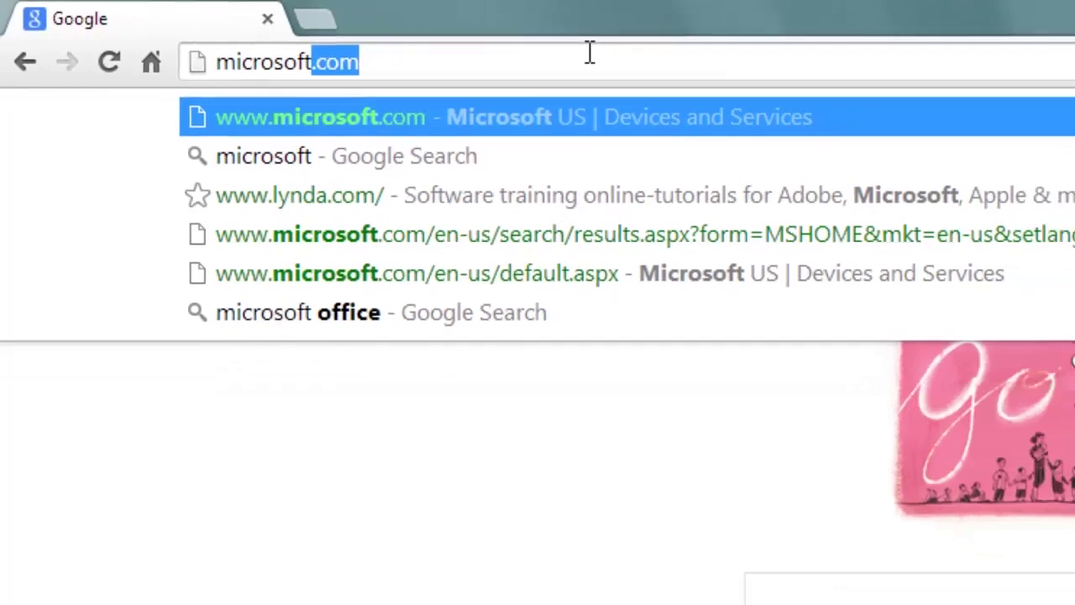
{"action": "key", "text": "Return"}
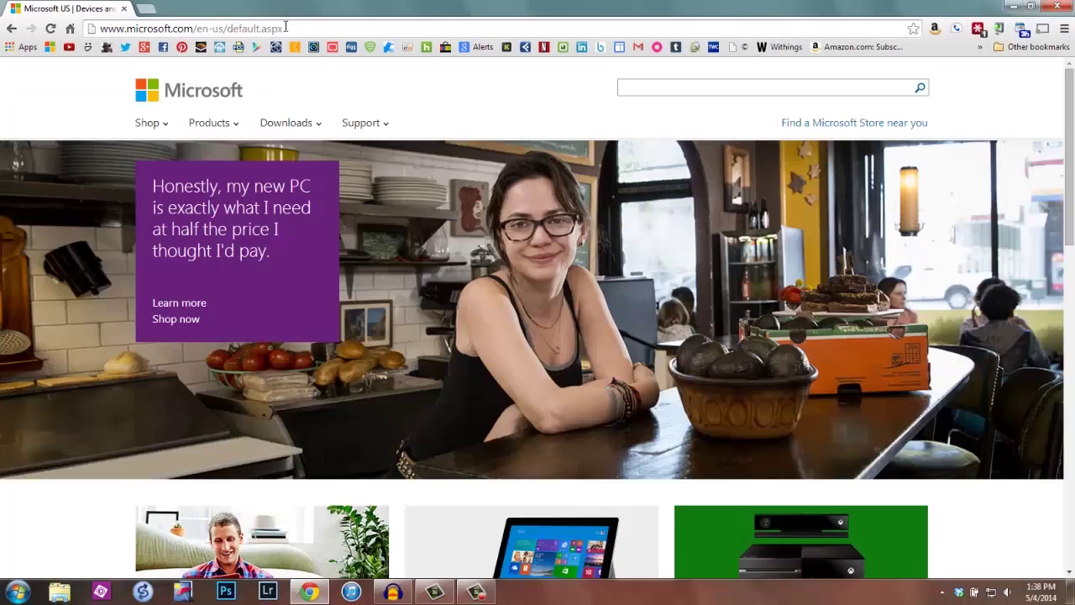
Search Microsoft.com for "synctoy" and open the SyncToy 2.1 page of the Official Microsoft Download Center
{"action": "left_click", "coordinate": [642, 86]}
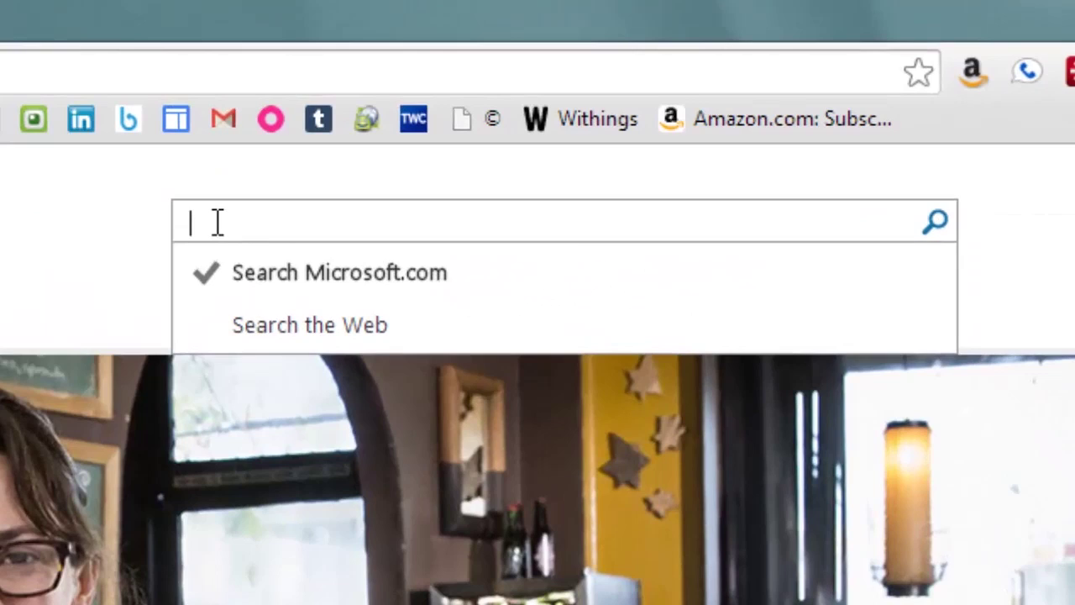
{"action": "type", "text": "sy"}
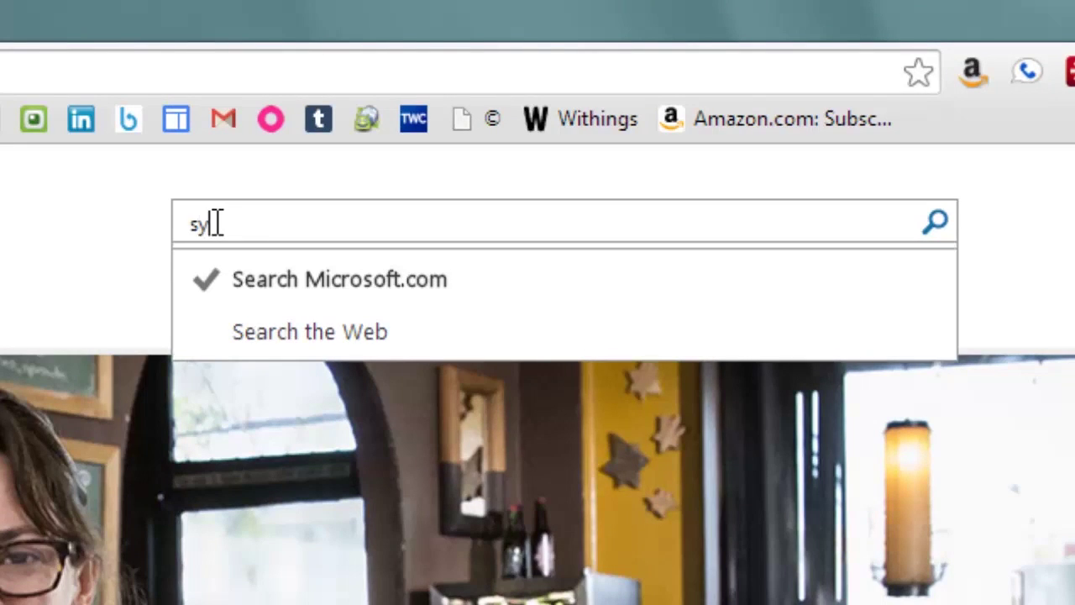
{"action": "type", "text": "nctoy"}
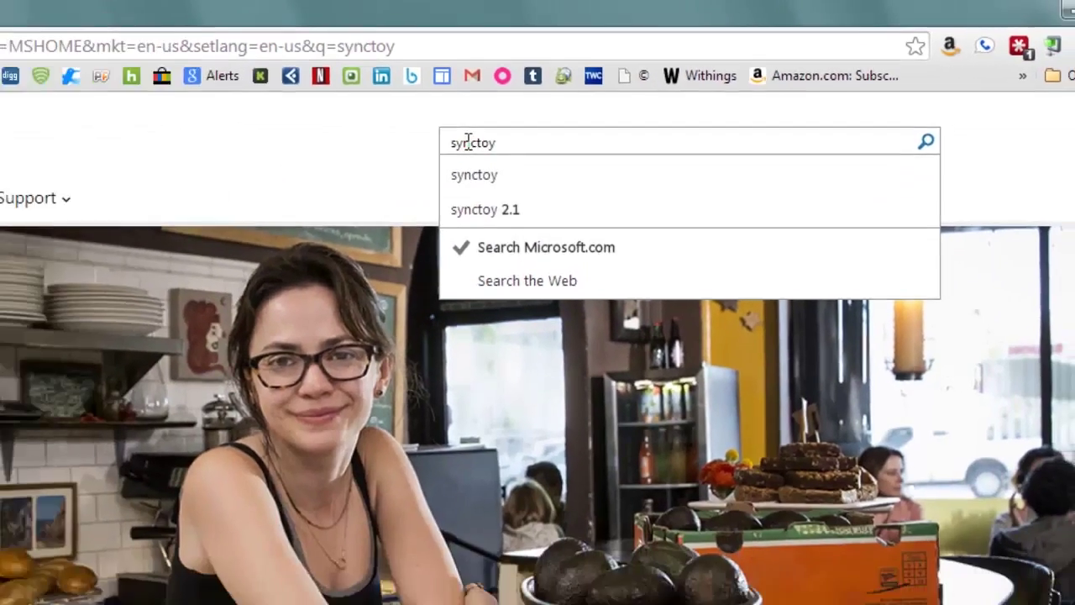
{"action": "key", "text": "Return"}
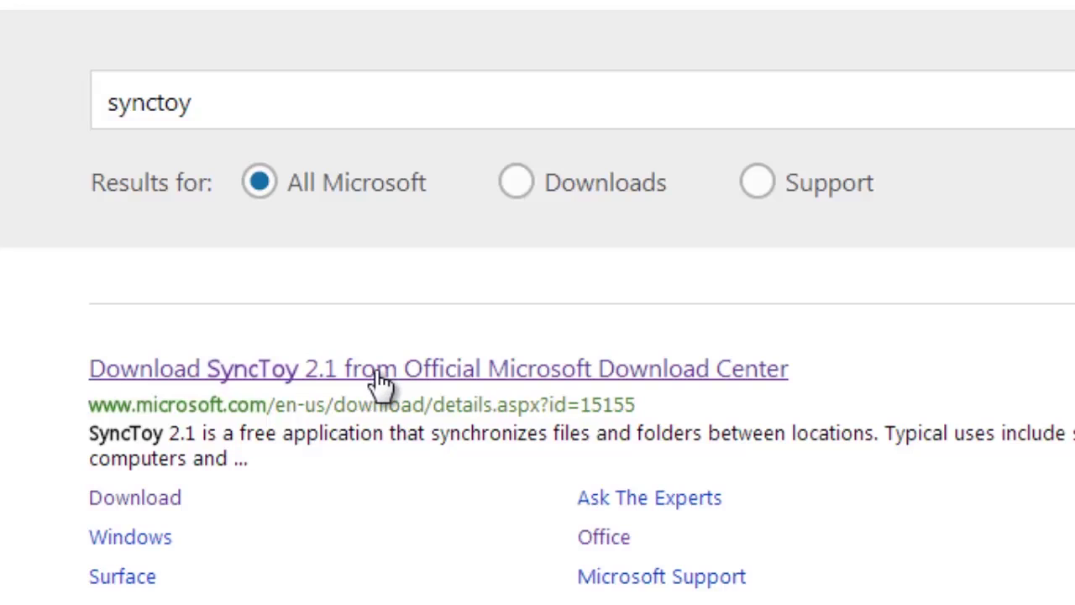
{"action": "left_click", "coordinate": [377, 374]}
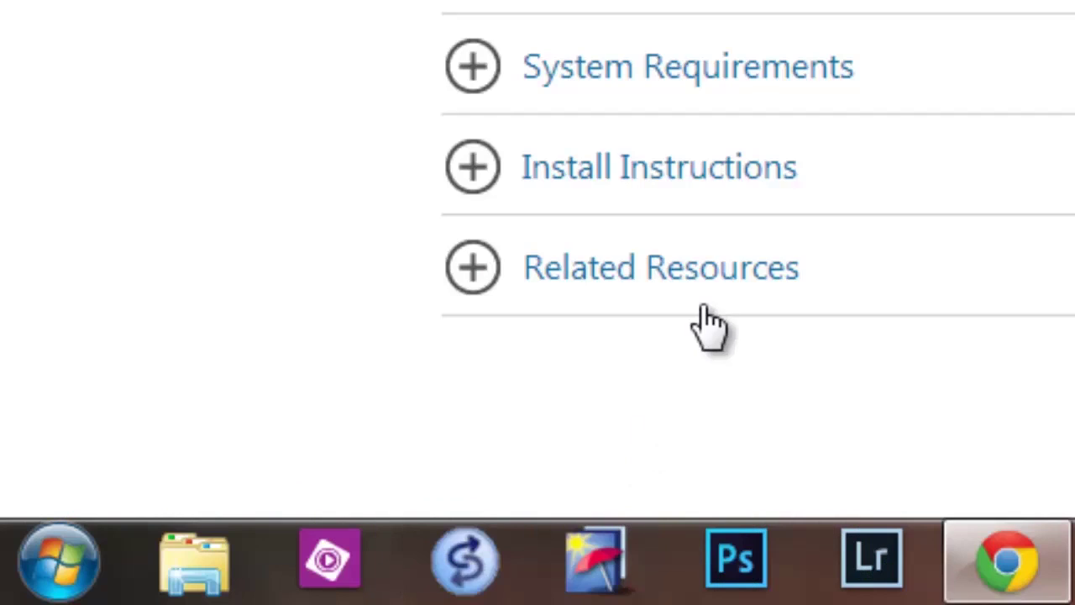
Launch SyncToy and review the details of the Lightroom folder pair and the Lightroom Catalogs folder pair
{"action": "left_click", "coordinate": [457, 560]}
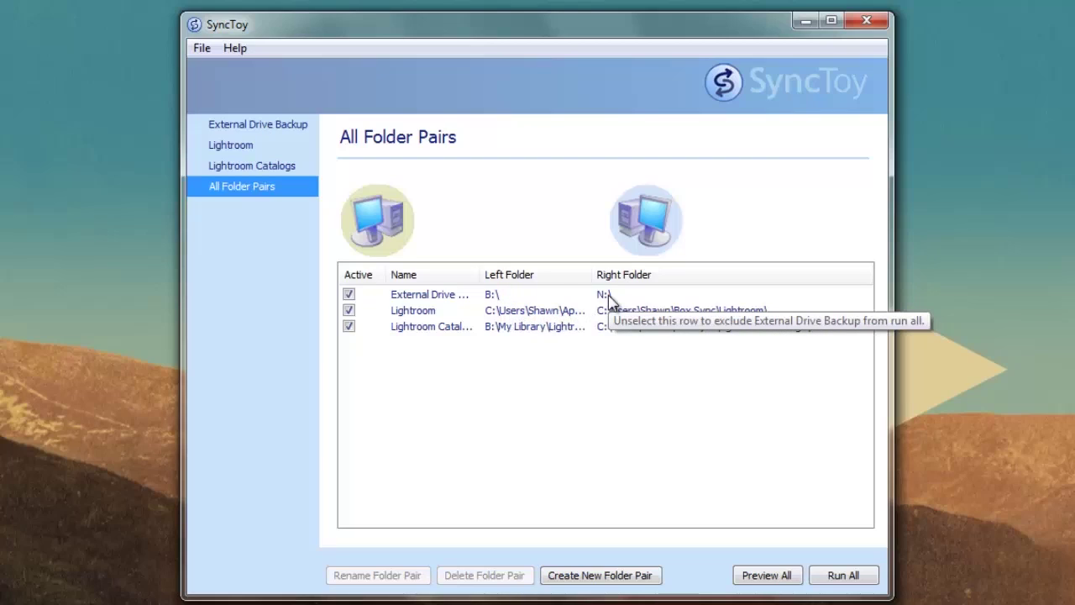
{"action": "left_click", "coordinate": [215, 148]}
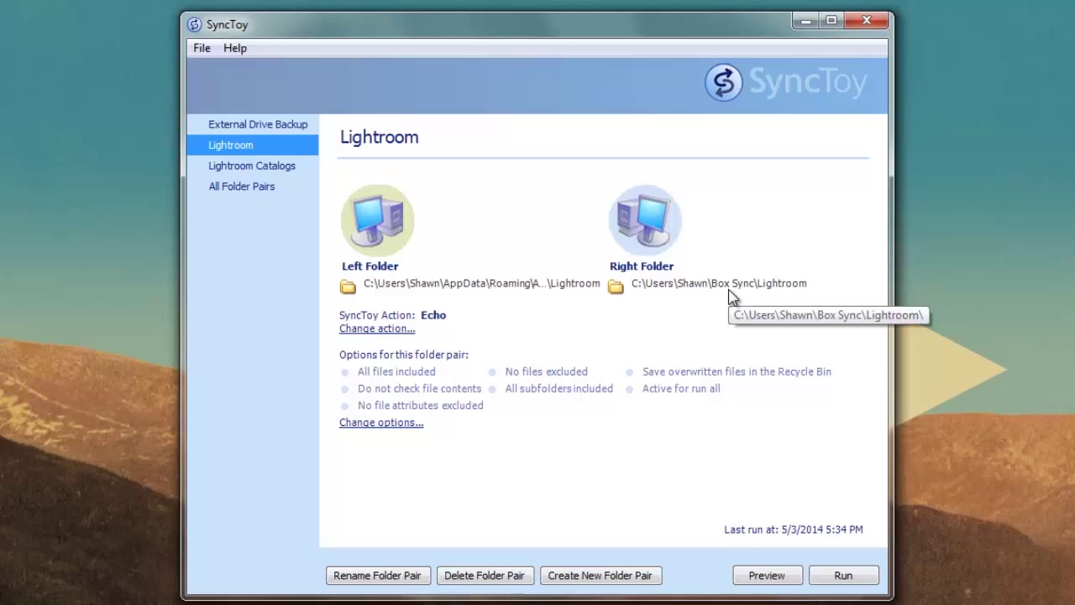
{"action": "left_click", "coordinate": [271, 174]}
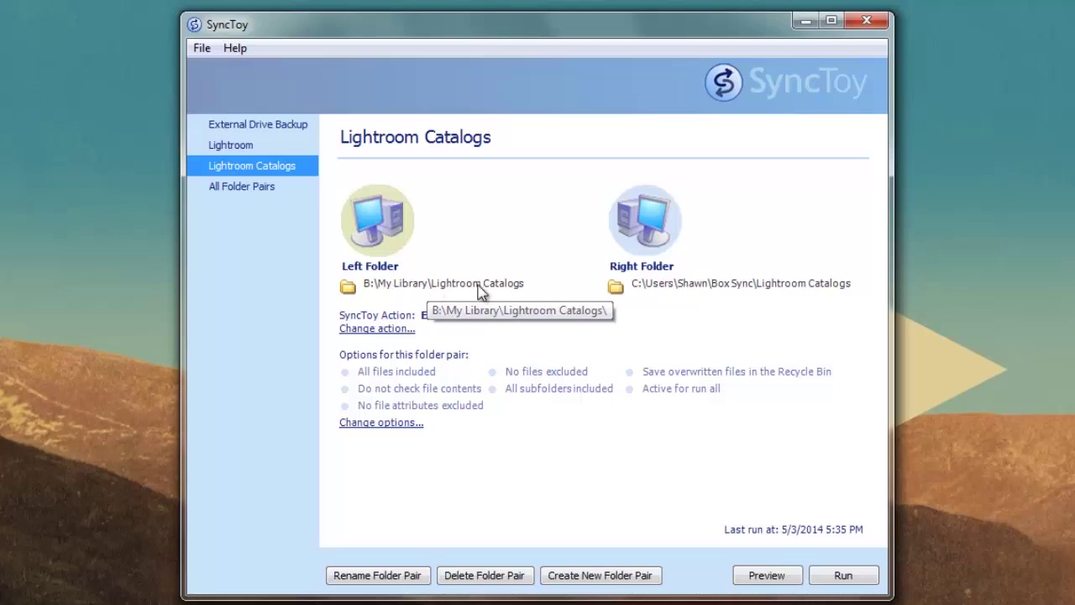
Examine the explanation of the Synchronize action for the Lightroom Catalogs pair without applying the change
{"action": "left_click", "coordinate": [364, 328]}
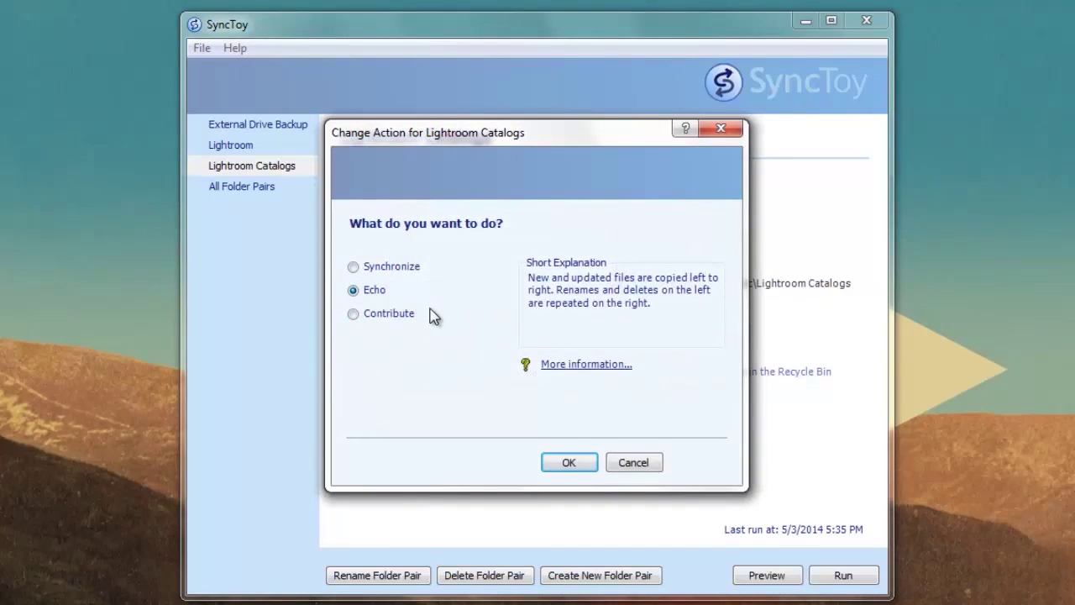
{"action": "mouse_move", "coordinate": [443, 321]}
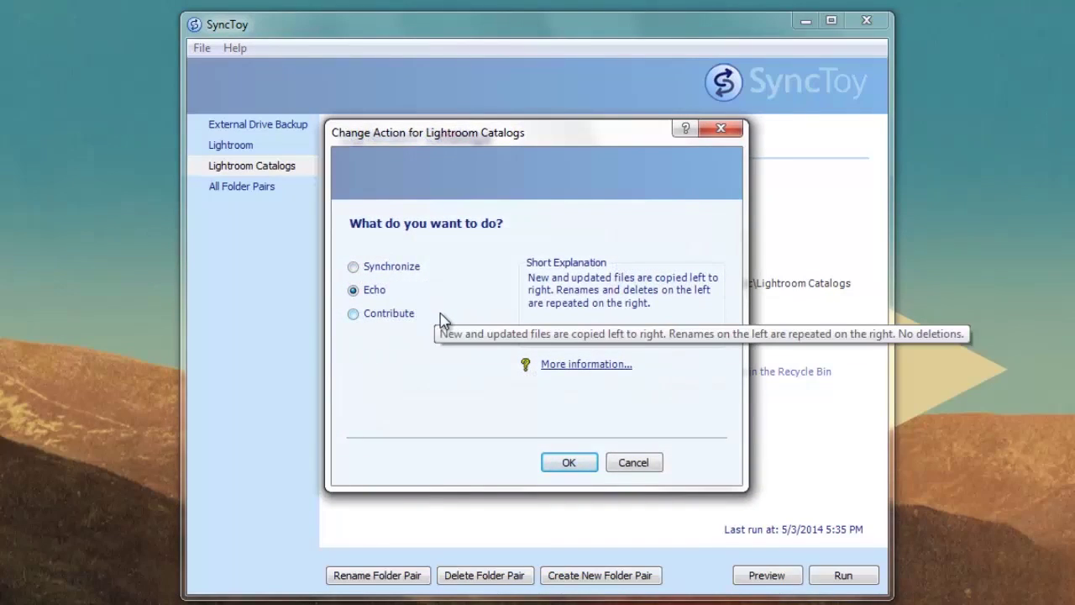
{"action": "left_click", "coordinate": [355, 269]}
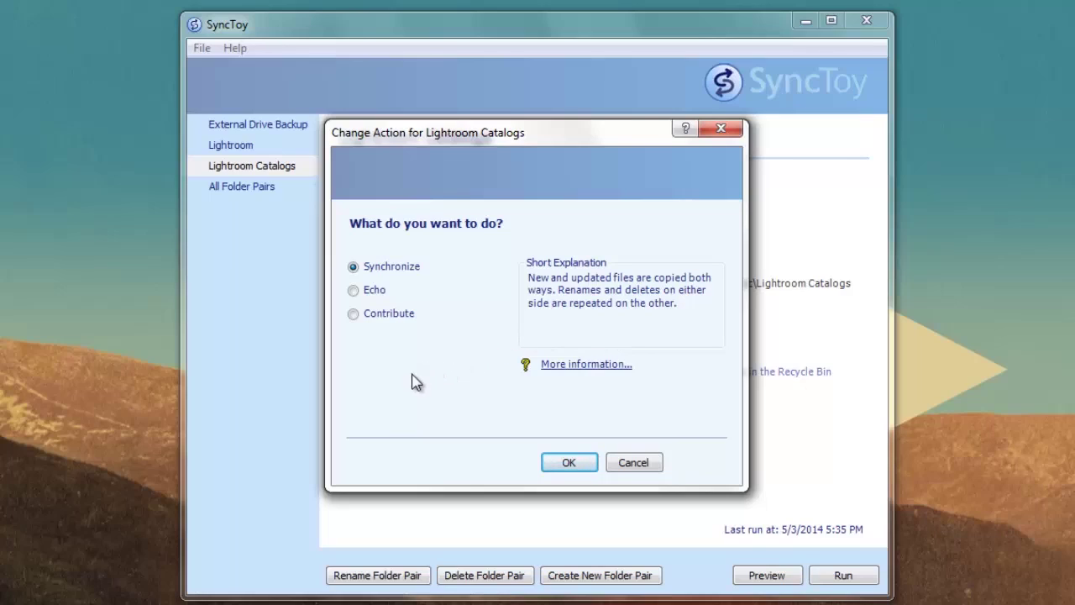
{"action": "left_click", "coordinate": [620, 463]}
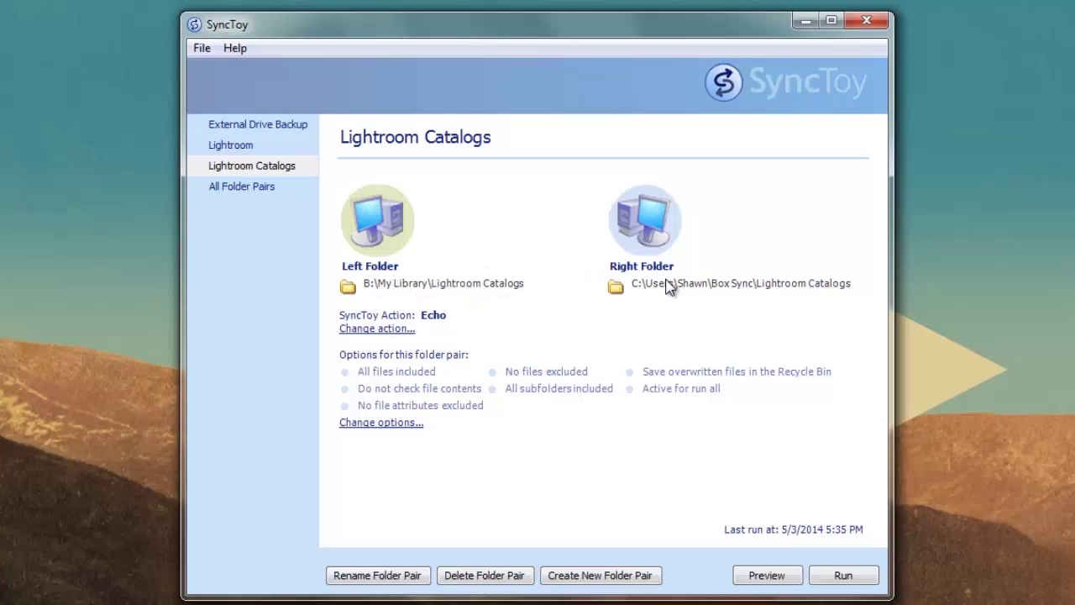
Examine the explanation of the Contribute action for the Lightroom Catalogs pair without applying the change
{"action": "left_click", "coordinate": [397, 328]}
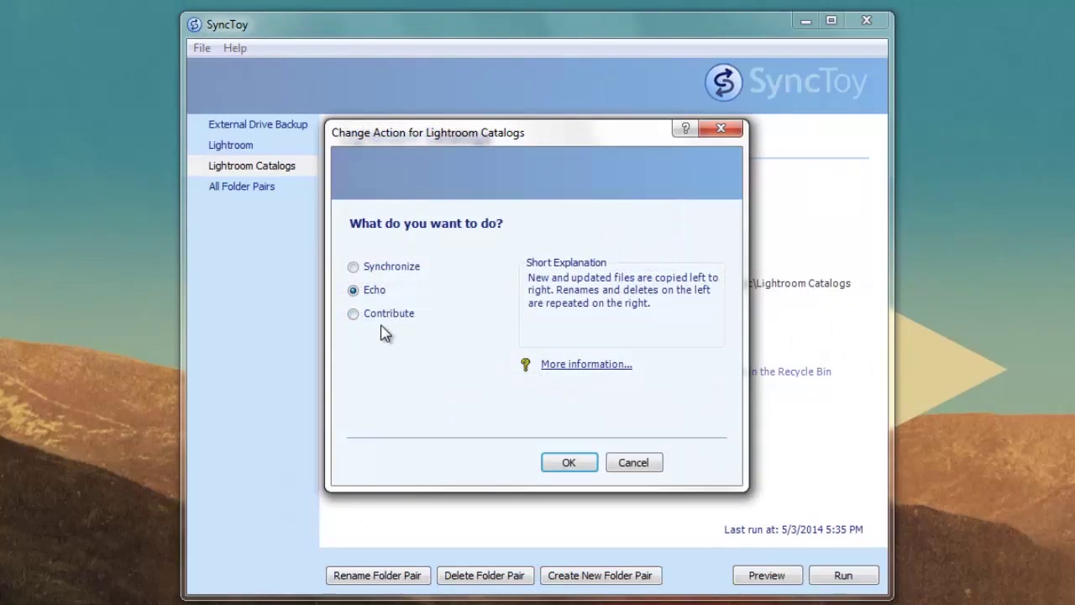
{"action": "left_click", "coordinate": [379, 319]}
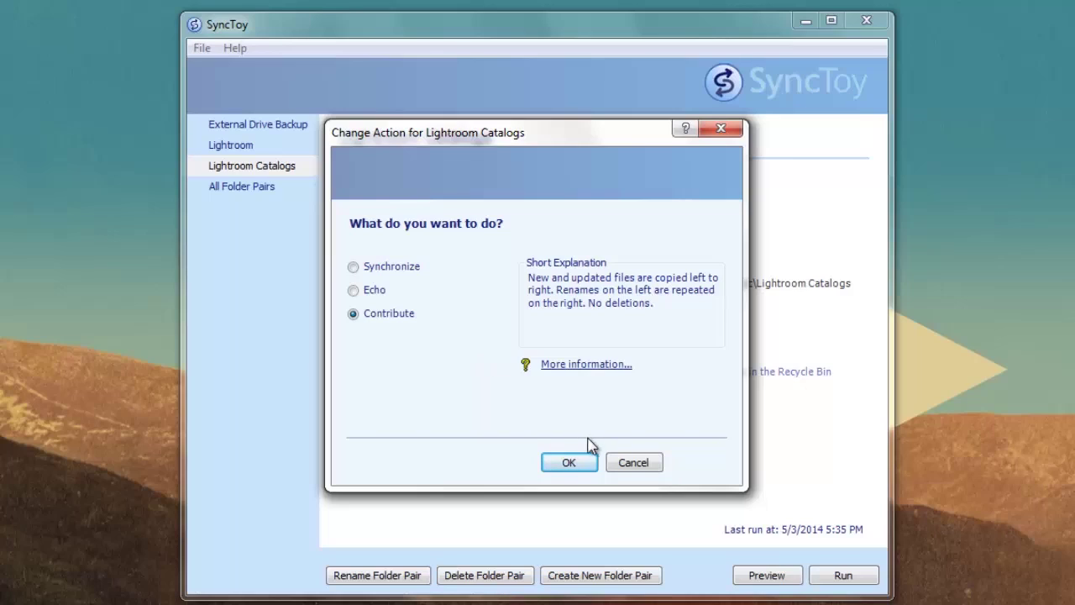
{"action": "left_click", "coordinate": [633, 462]}
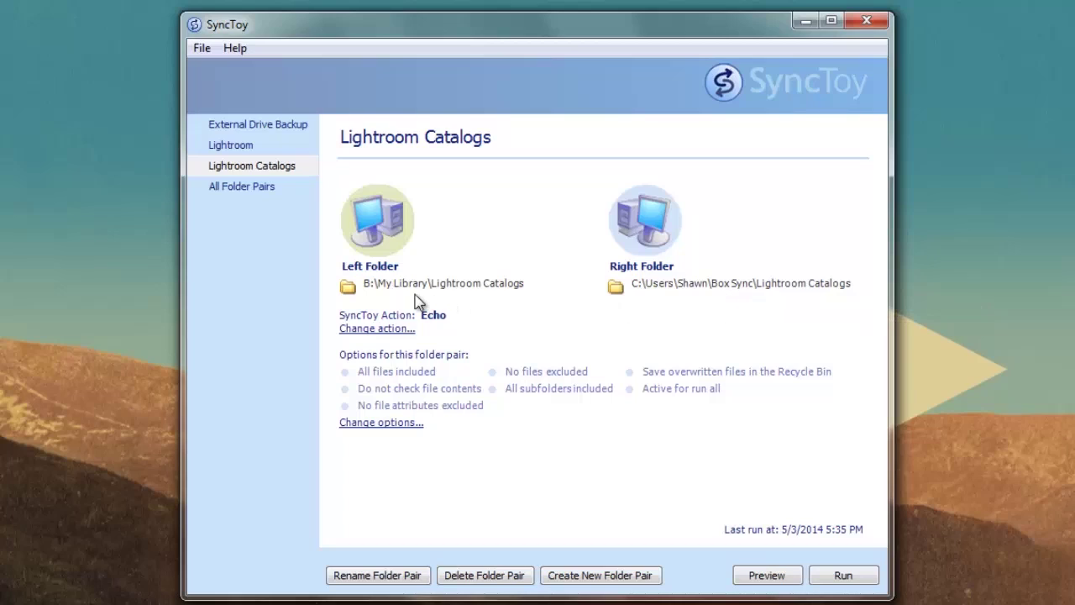
Confirm Echo as the action for the Lightroom Catalogs pair and inspect the pair's options without changing them
{"action": "left_click", "coordinate": [389, 330]}
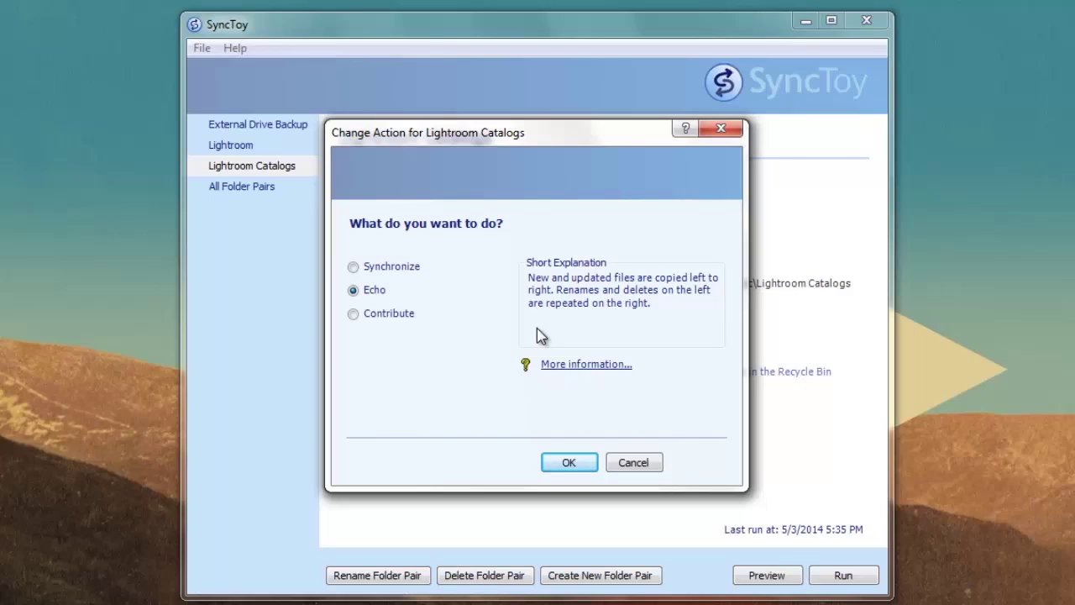
{"action": "left_click", "coordinate": [569, 462]}
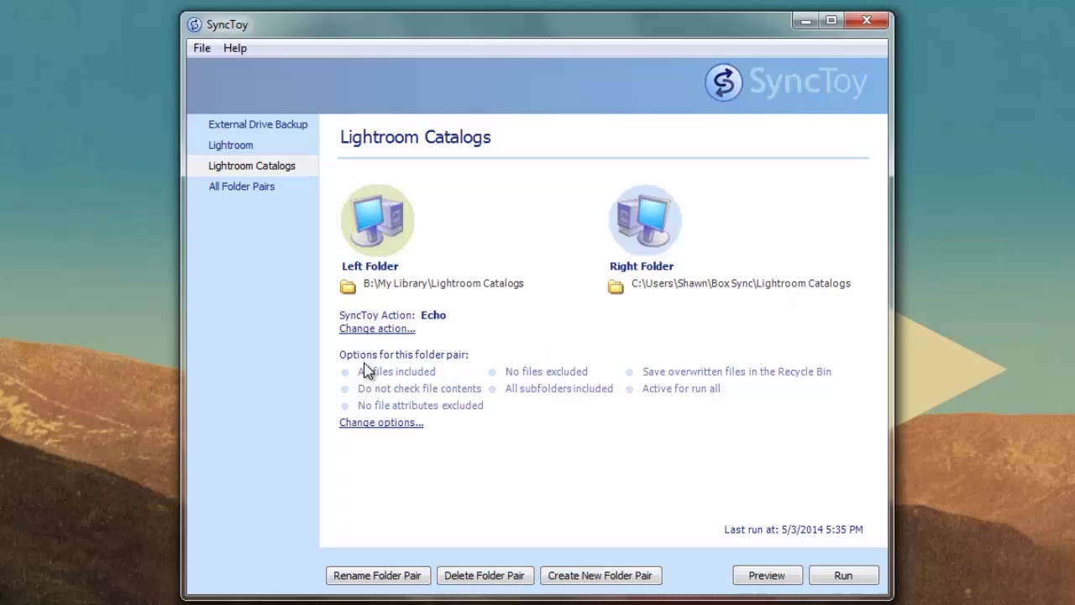
{"action": "left_click", "coordinate": [403, 424]}
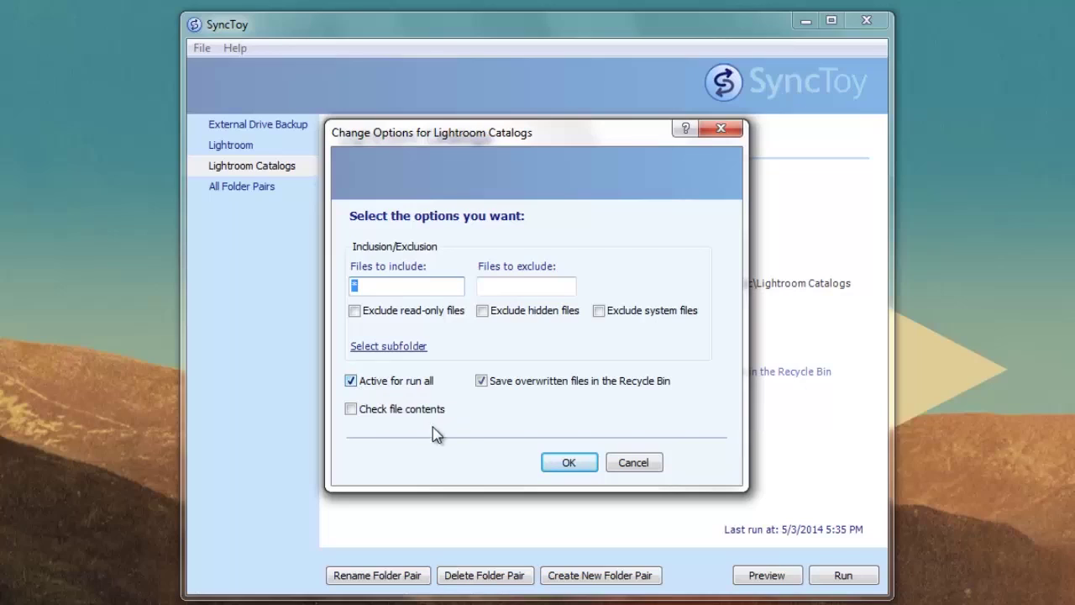
{"action": "left_click", "coordinate": [633, 463]}
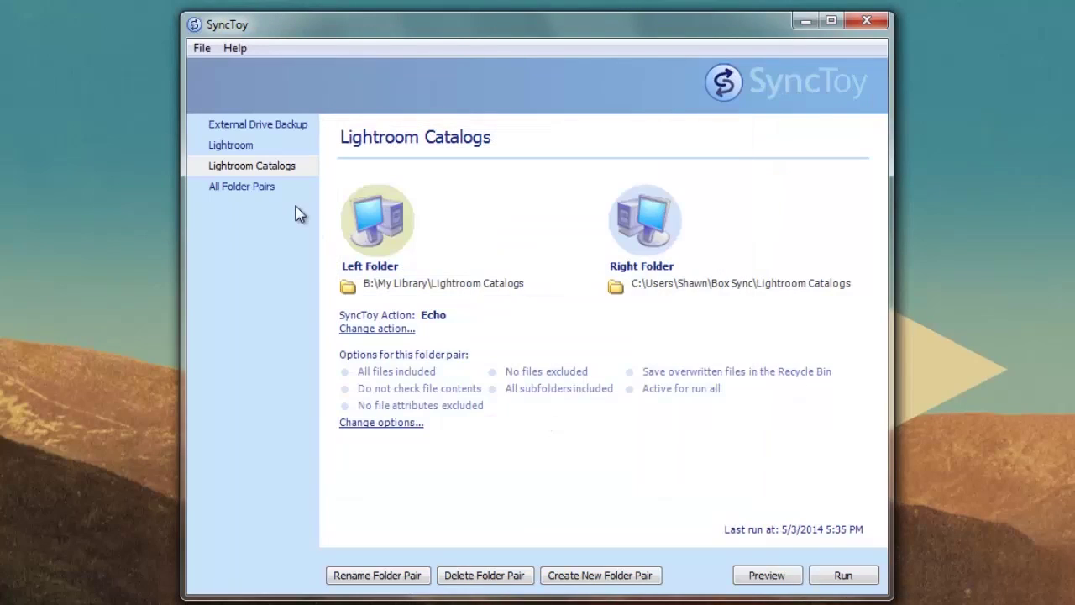
Check the list of all folder pairs and turn off Active for run all in the Lightroom Catalogs options
{"action": "left_click", "coordinate": [242, 192]}
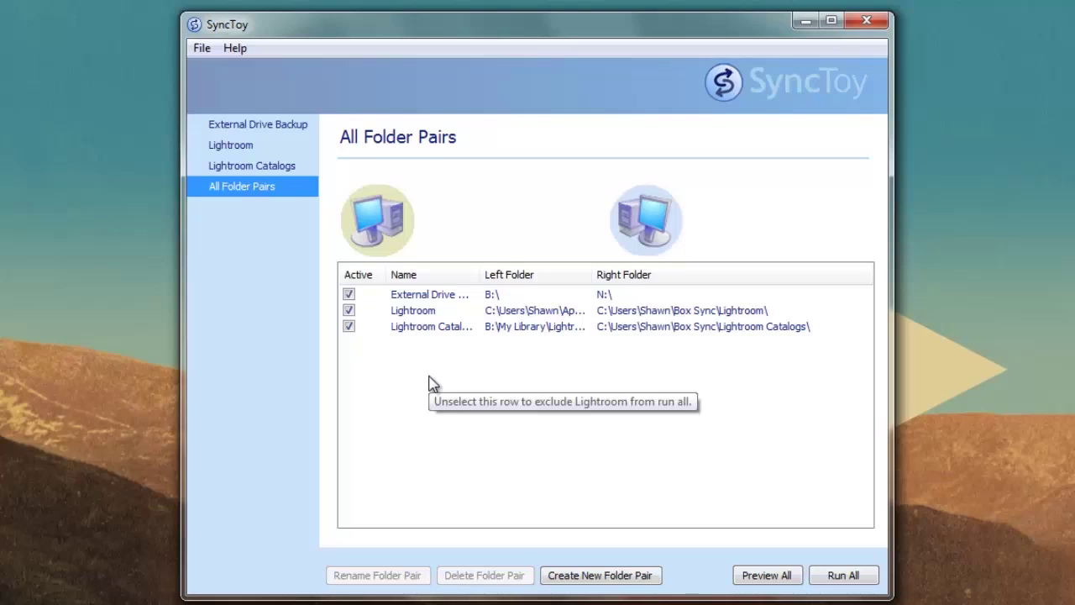
{"action": "left_click", "coordinate": [243, 167]}
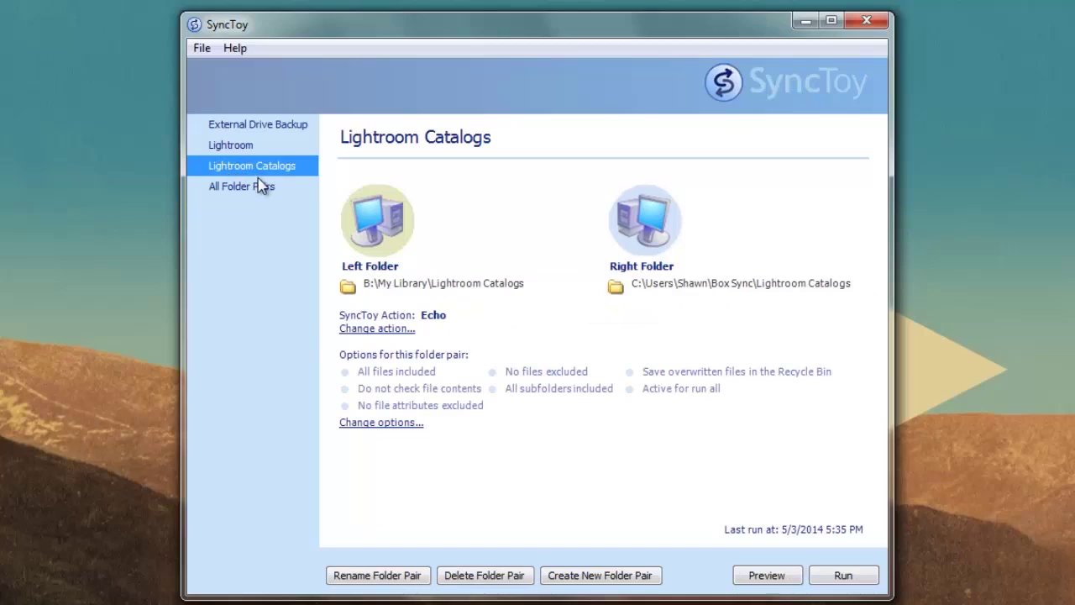
{"action": "left_click", "coordinate": [369, 425]}
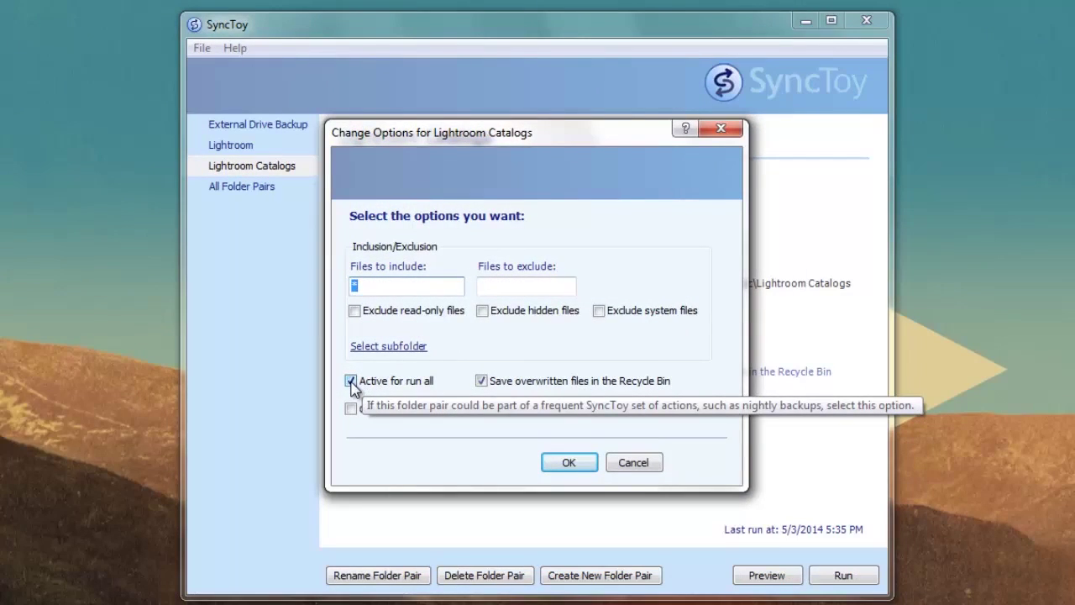
{"action": "left_click", "coordinate": [351, 381]}
{"action": "left_click", "coordinate": [570, 463]}
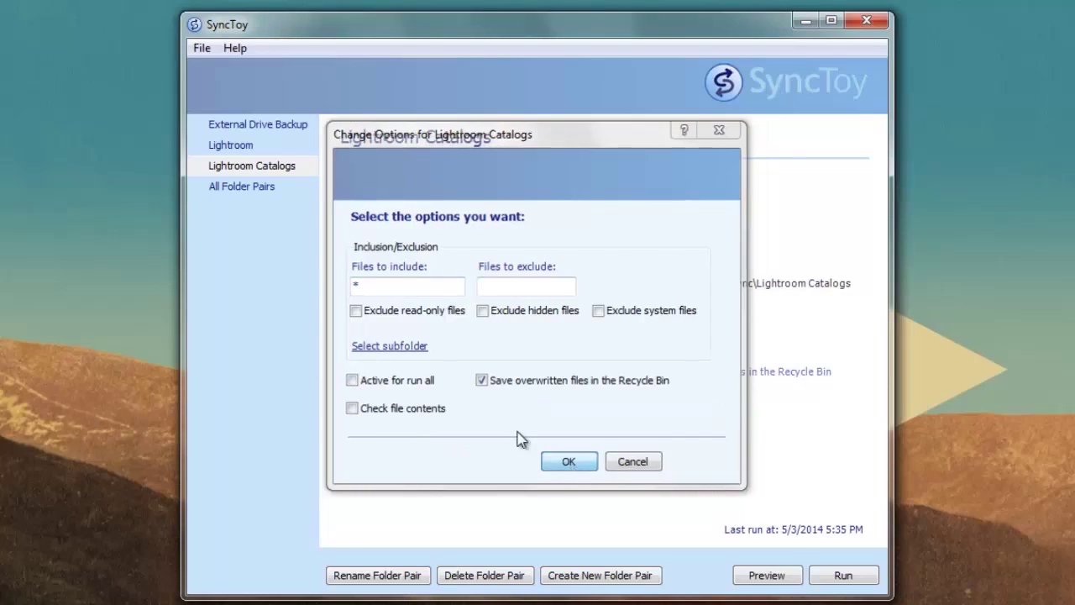
Deactivate the Lightroom and External Drive Backup pairs in the list of all folder pairs, and reactivate all three pairs
{"action": "left_click", "coordinate": [241, 186]}
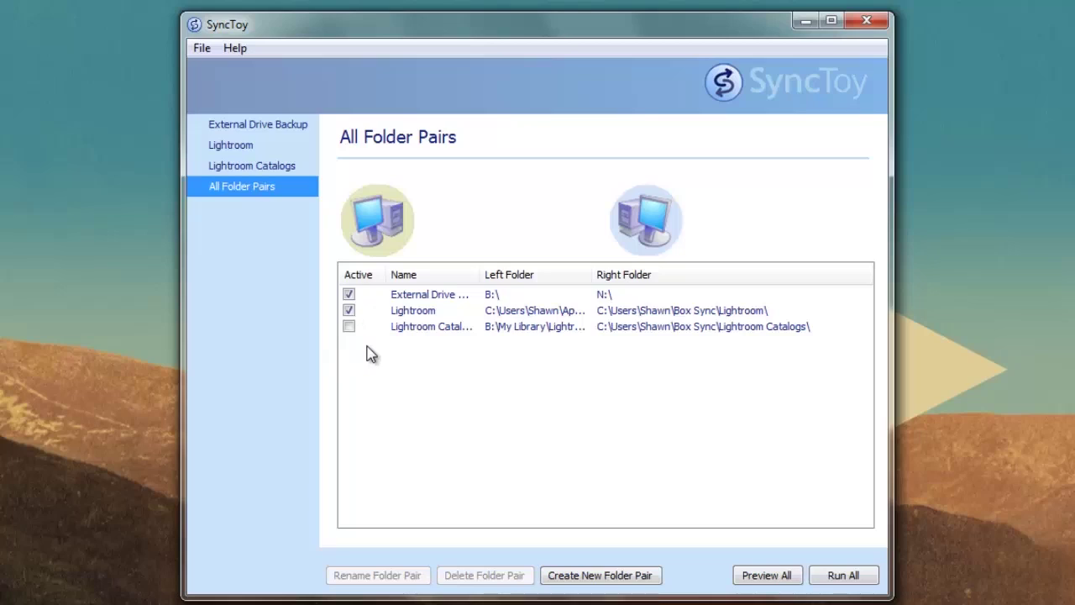
{"action": "left_click", "coordinate": [349, 310]}
{"action": "left_click", "coordinate": [348, 294]}
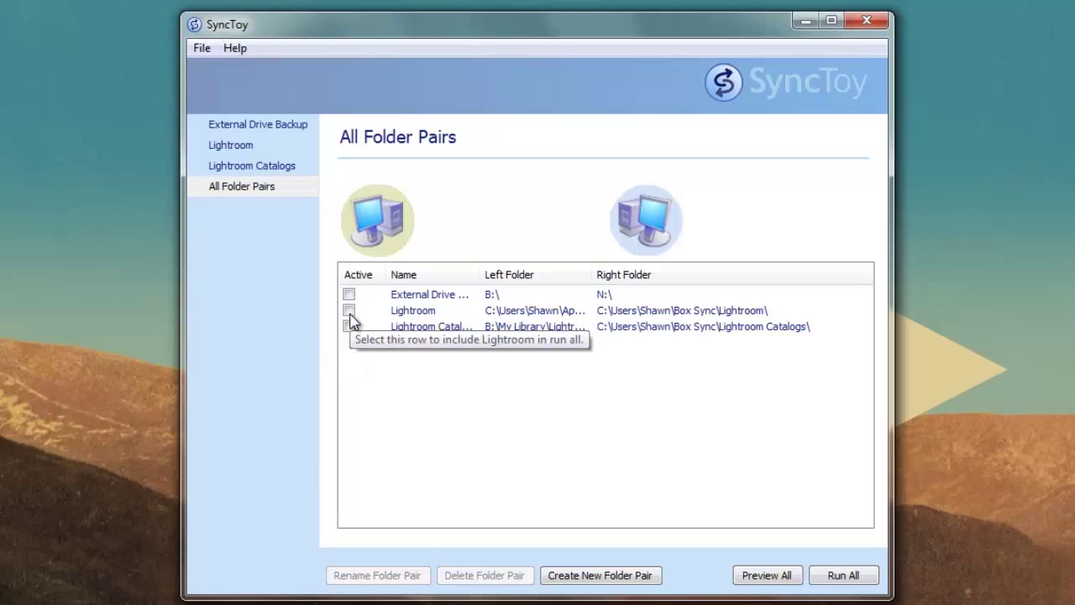
{"action": "left_click", "coordinate": [349, 310]}
{"action": "left_click", "coordinate": [348, 326]}
{"action": "left_click", "coordinate": [349, 294]}
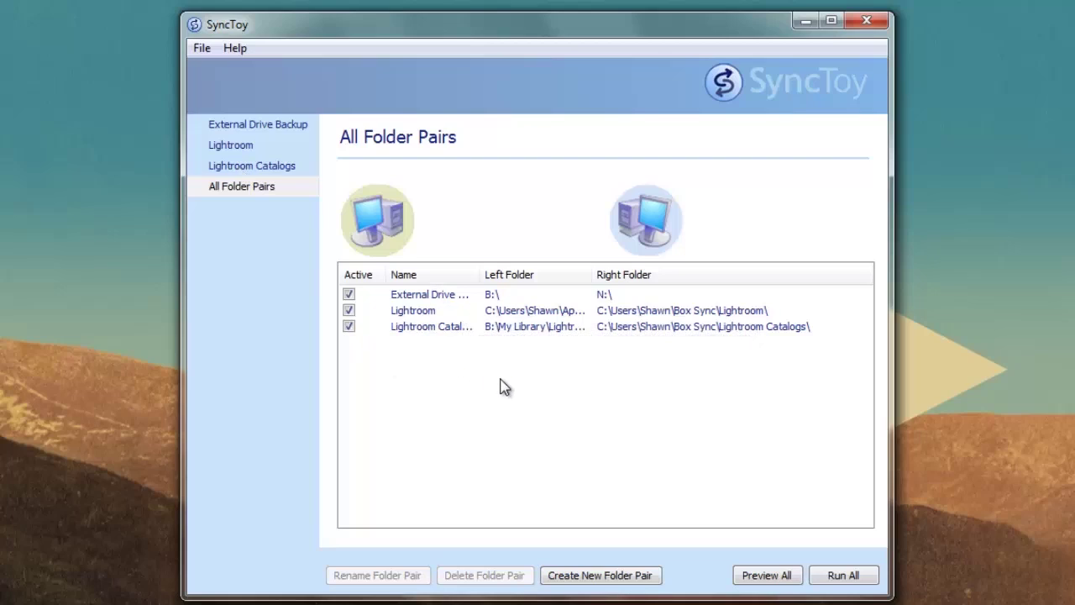
Turn on Active for run all in the Lightroom Catalogs options and return to the list of all folder pairs
{"action": "left_click", "coordinate": [277, 166]}
{"action": "left_click", "coordinate": [367, 425]}
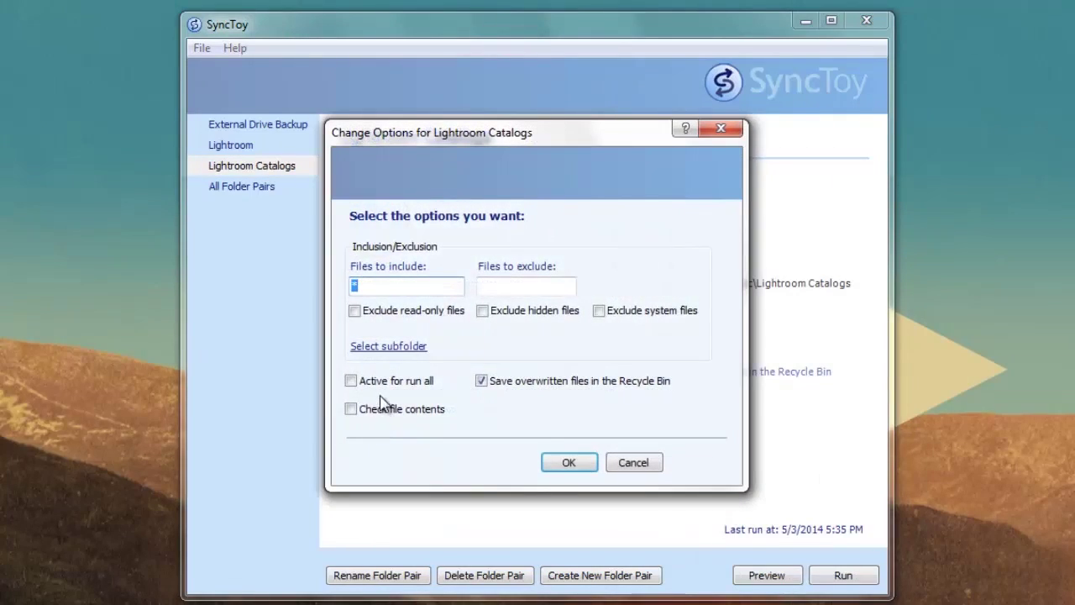
{"action": "left_click", "coordinate": [351, 380]}
{"action": "left_click", "coordinate": [571, 464]}
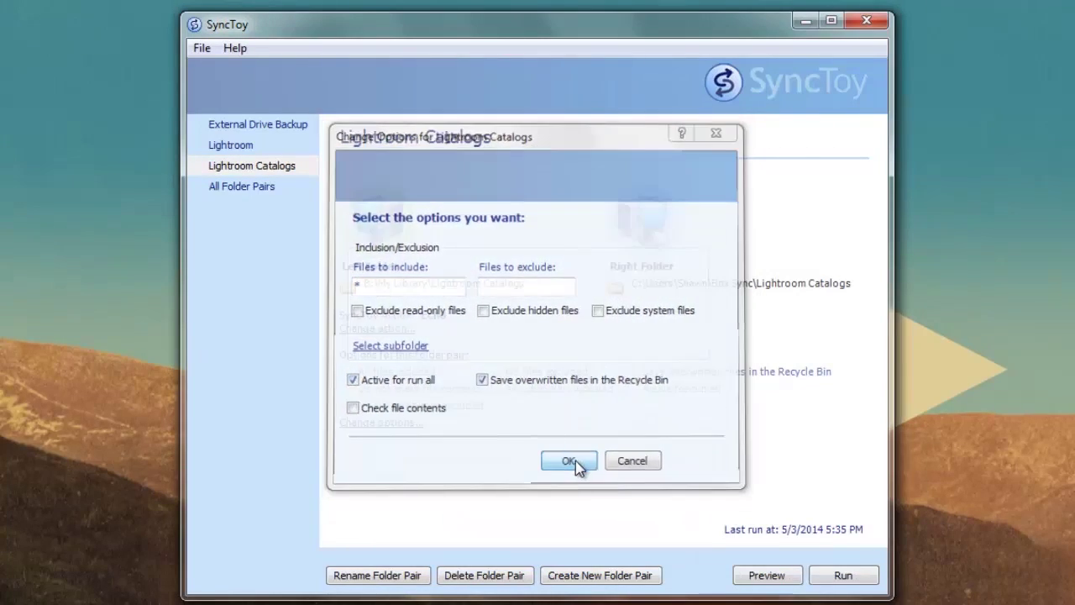
{"action": "left_click", "coordinate": [239, 187]}
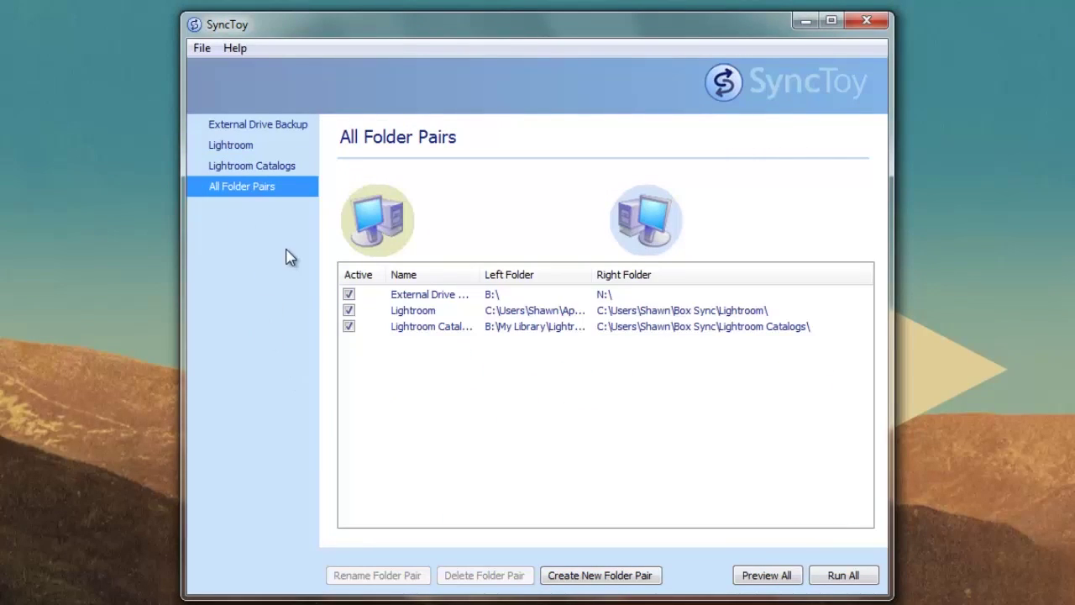
Start a new folder pair and choose B:\My Library\My Video as its left folder
{"action": "left_click", "coordinate": [588, 580]}
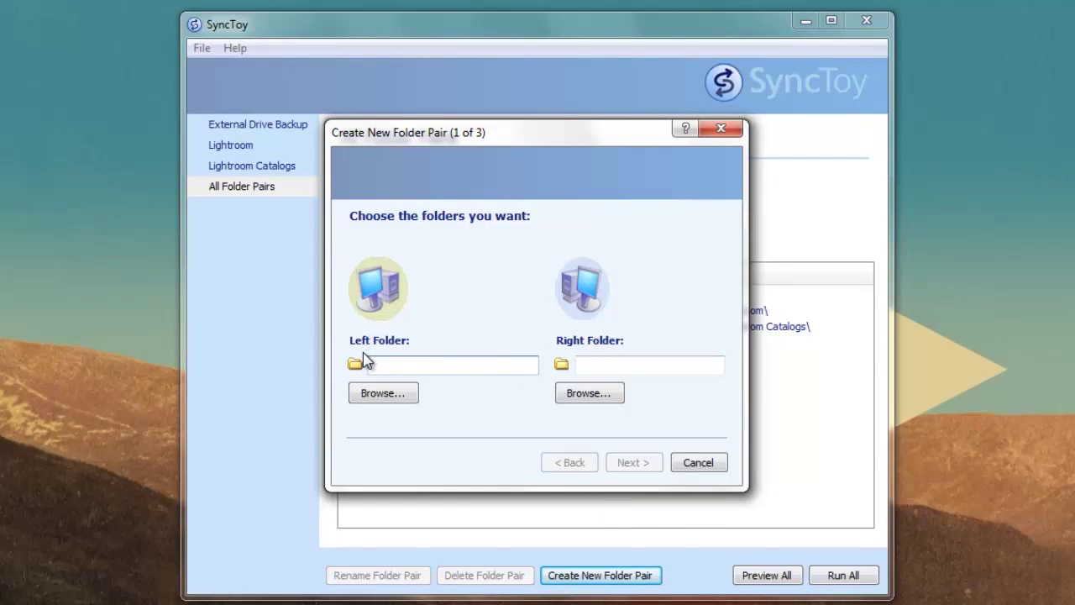
{"action": "left_click", "coordinate": [380, 399]}
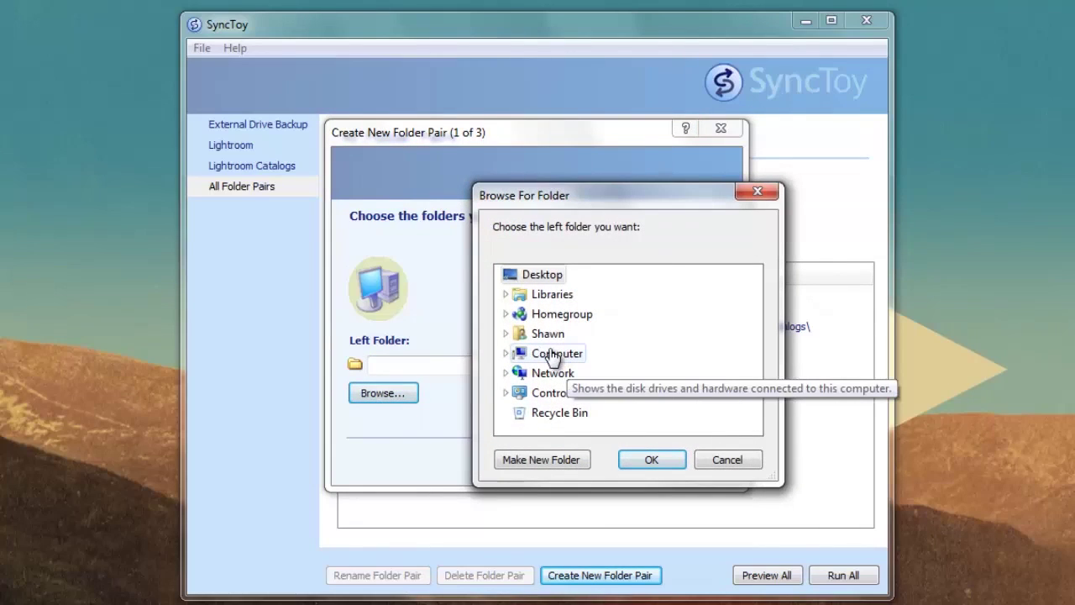
{"action": "left_click", "coordinate": [507, 356]}
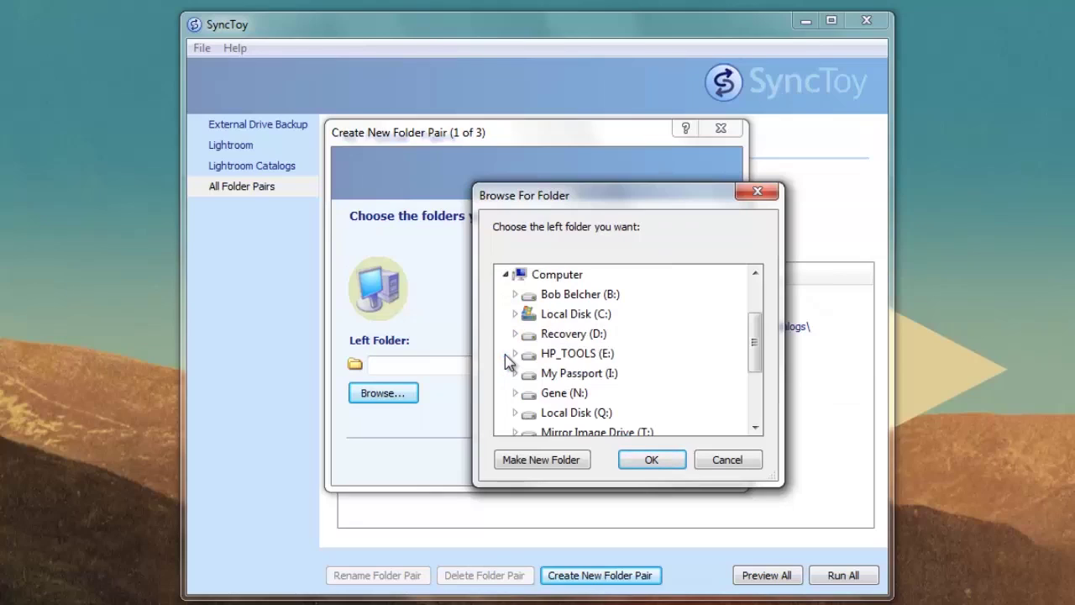
{"action": "left_click", "coordinate": [515, 294]}
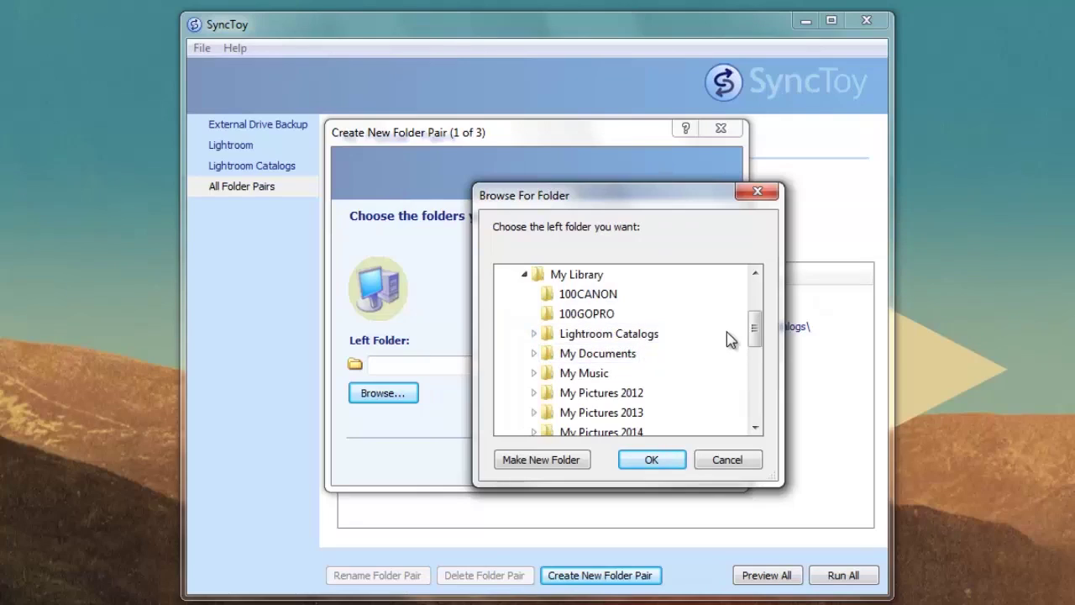
{"action": "left_click_drag", "start_coordinate": [755, 334], "coordinate": [758, 351]}
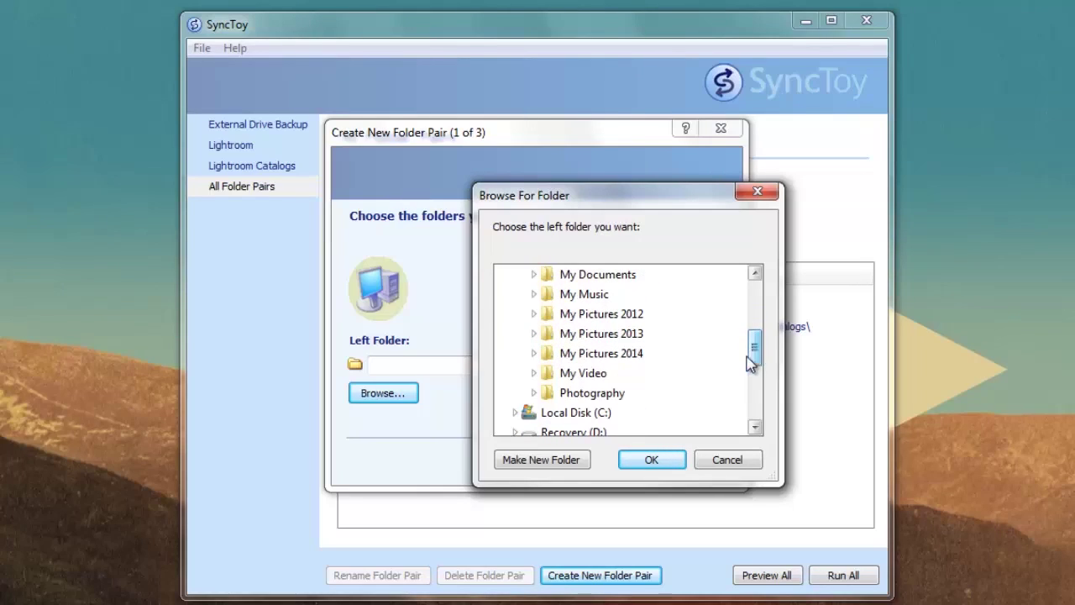
{"action": "double_click", "coordinate": [552, 380]}
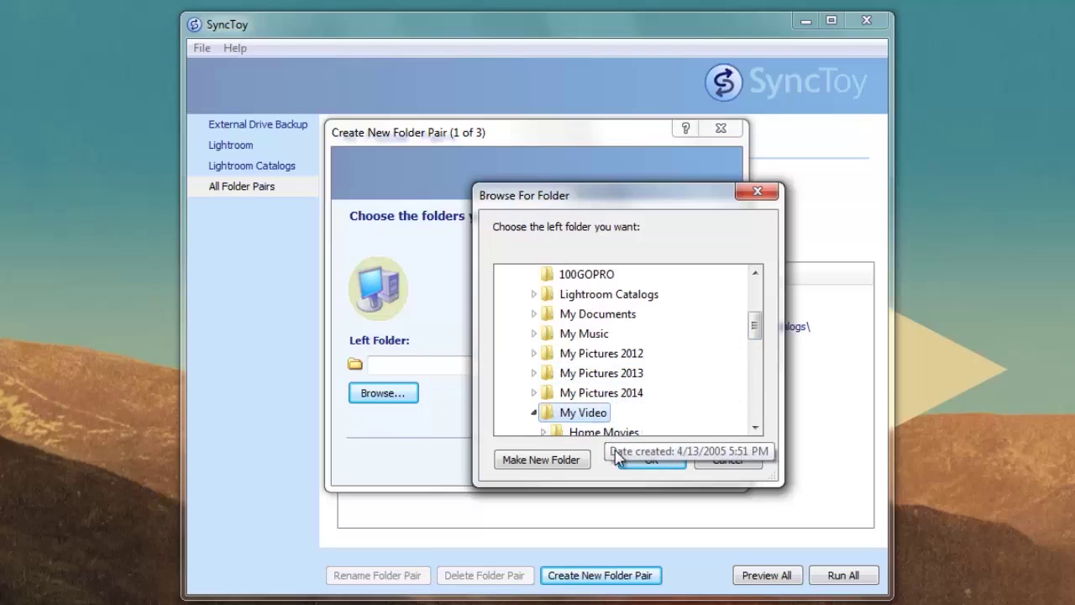
{"action": "left_click", "coordinate": [652, 461]}
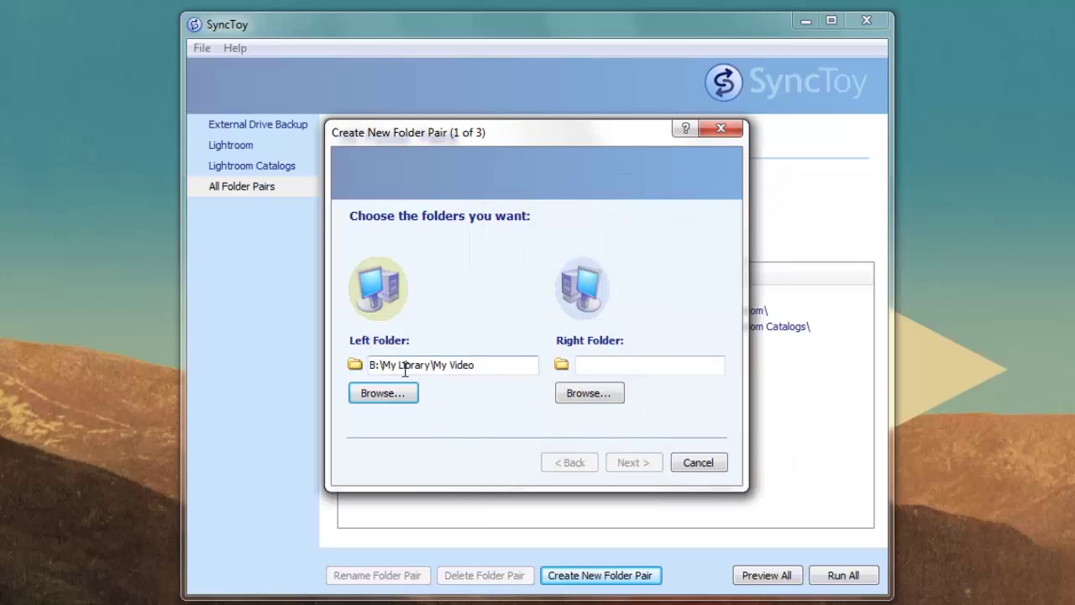
{"action": "key", "text": "Tab"}
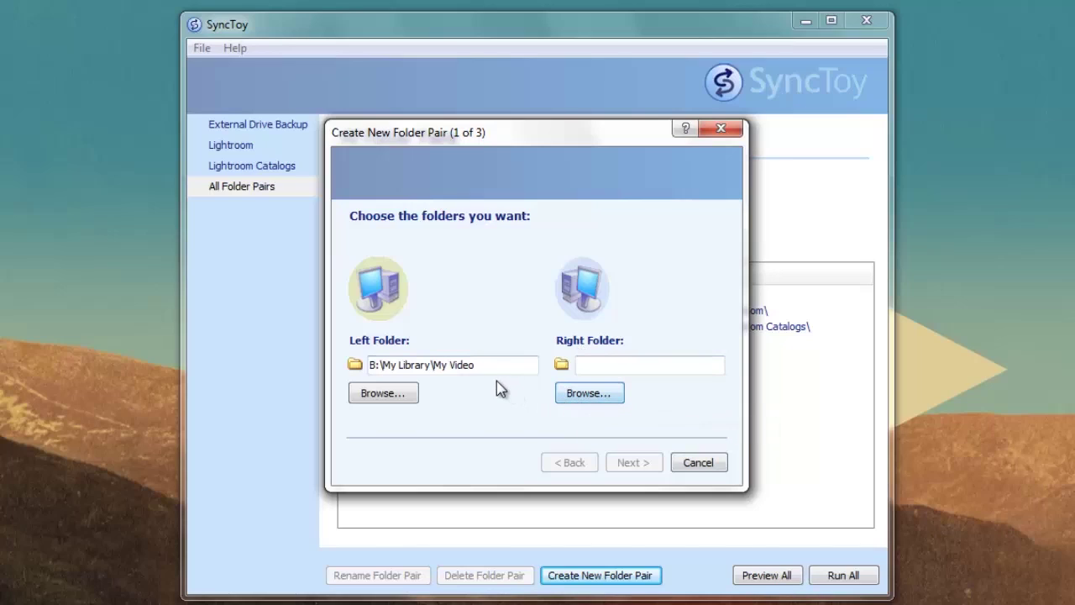
Create a folder named My Videos on the N: drive and choose it as the pair's right folder
{"action": "left_click", "coordinate": [578, 392]}
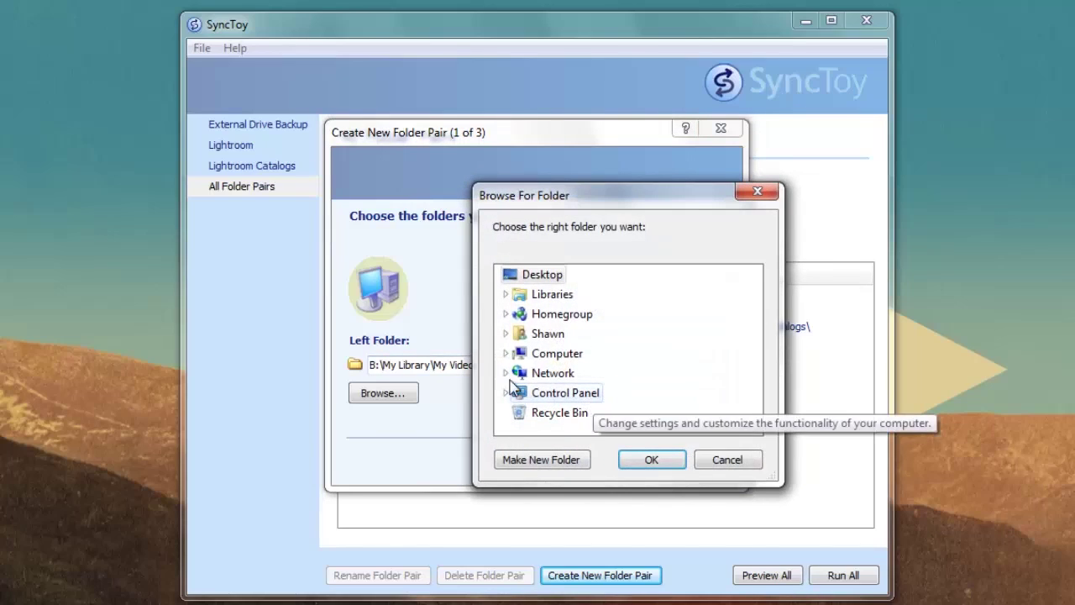
{"action": "left_click", "coordinate": [507, 354]}
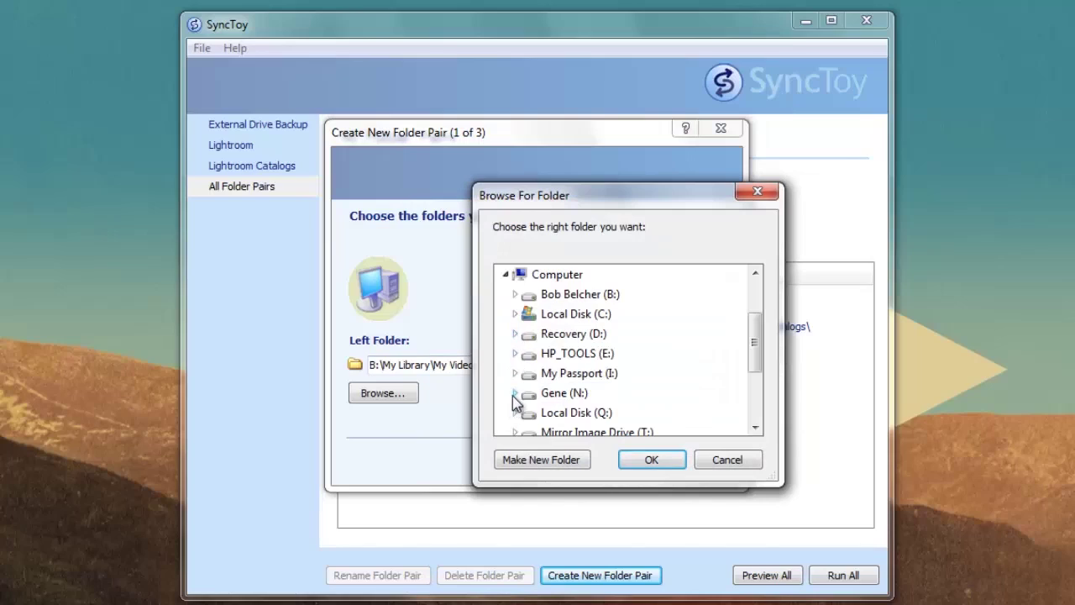
{"action": "left_click", "coordinate": [514, 392]}
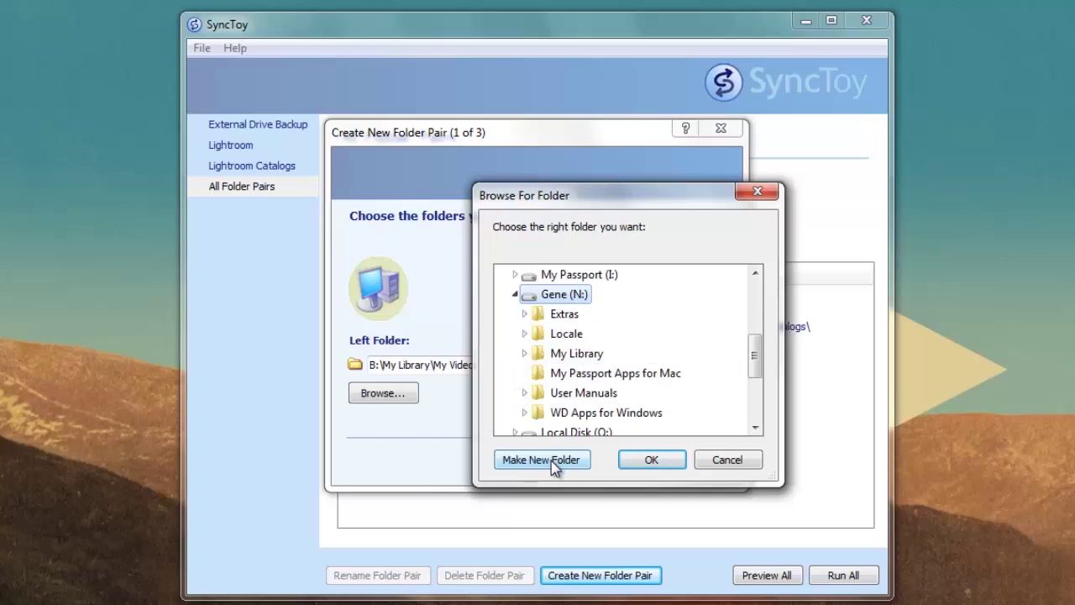
{"action": "left_click", "coordinate": [552, 463]}
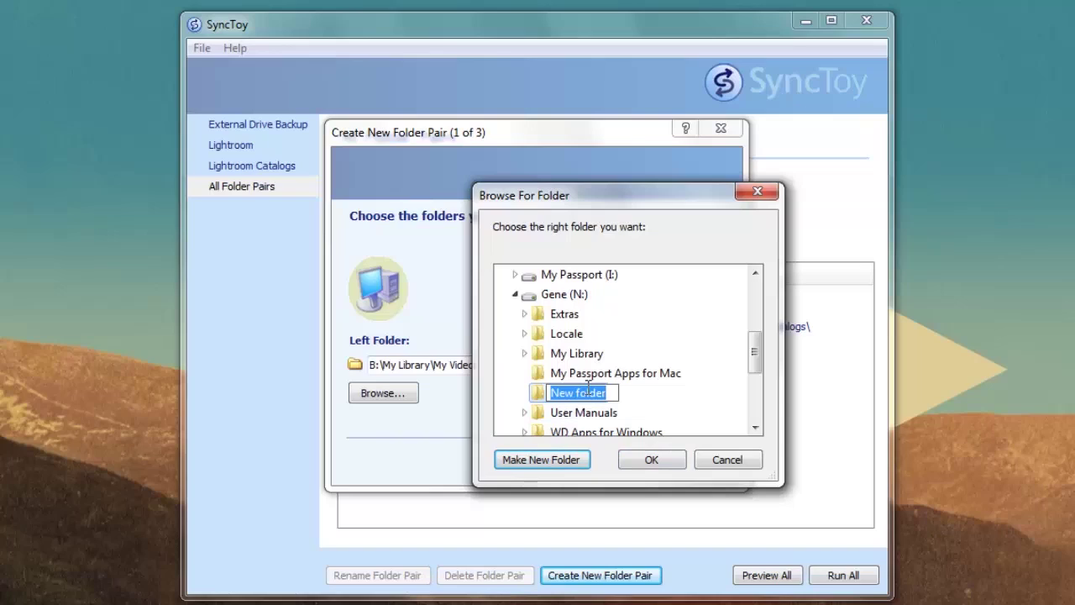
{"action": "type", "text": "My Videos"}
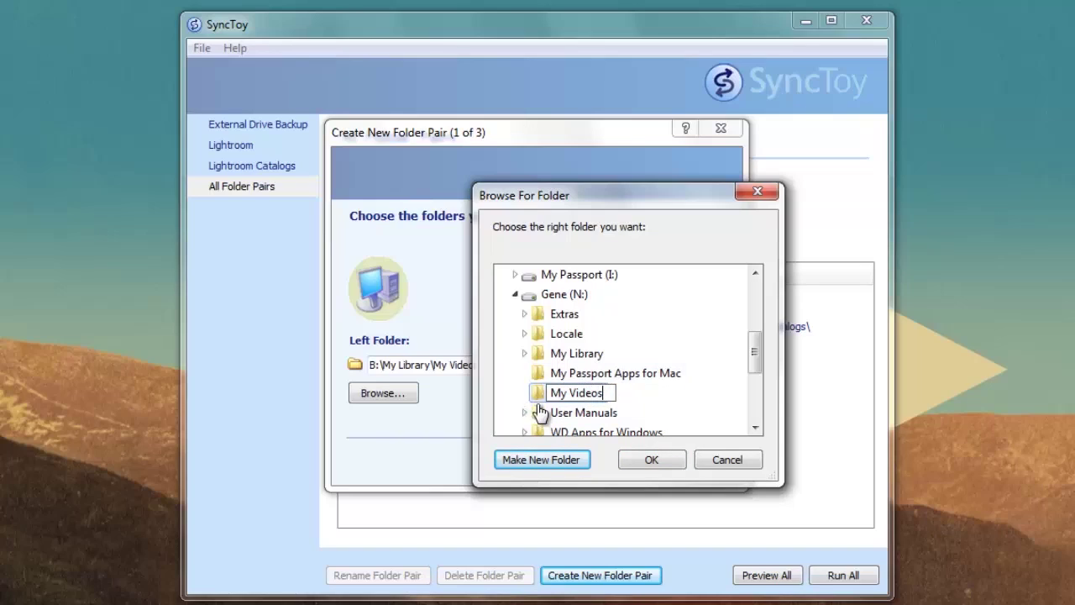
{"action": "key", "text": "Return"}
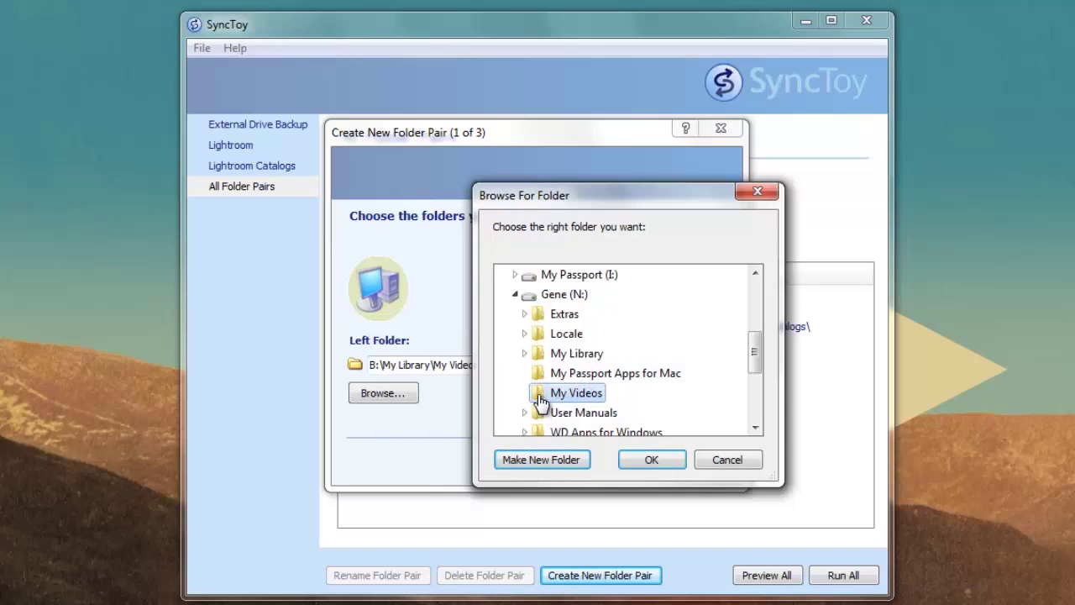
{"action": "left_click", "coordinate": [652, 461]}
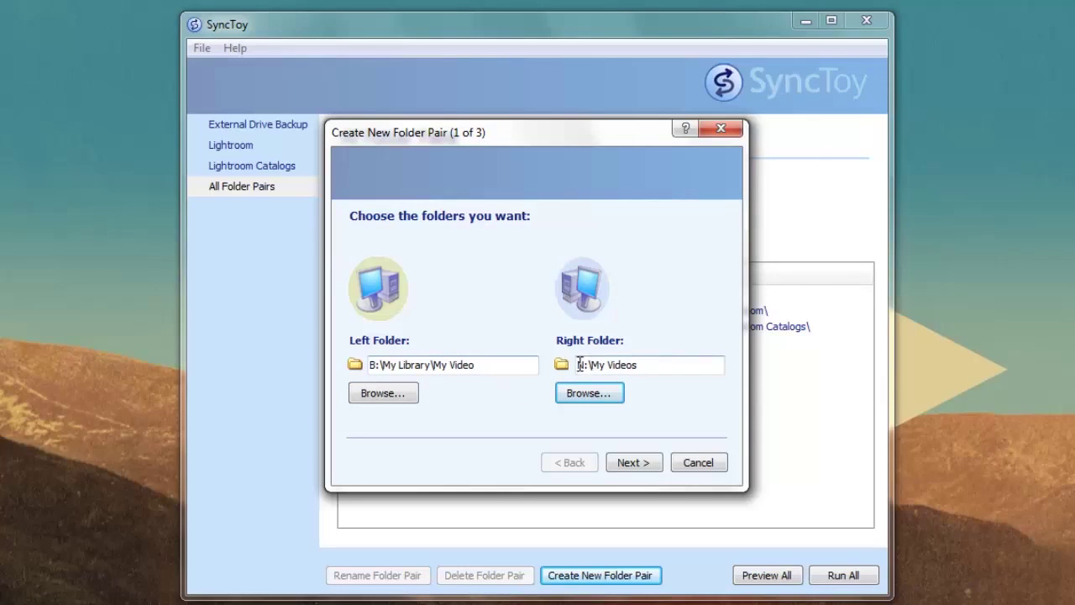
Choose Echo as the new pair's action, name the pair My Videos, and finish creating it
{"action": "left_click", "coordinate": [637, 462]}
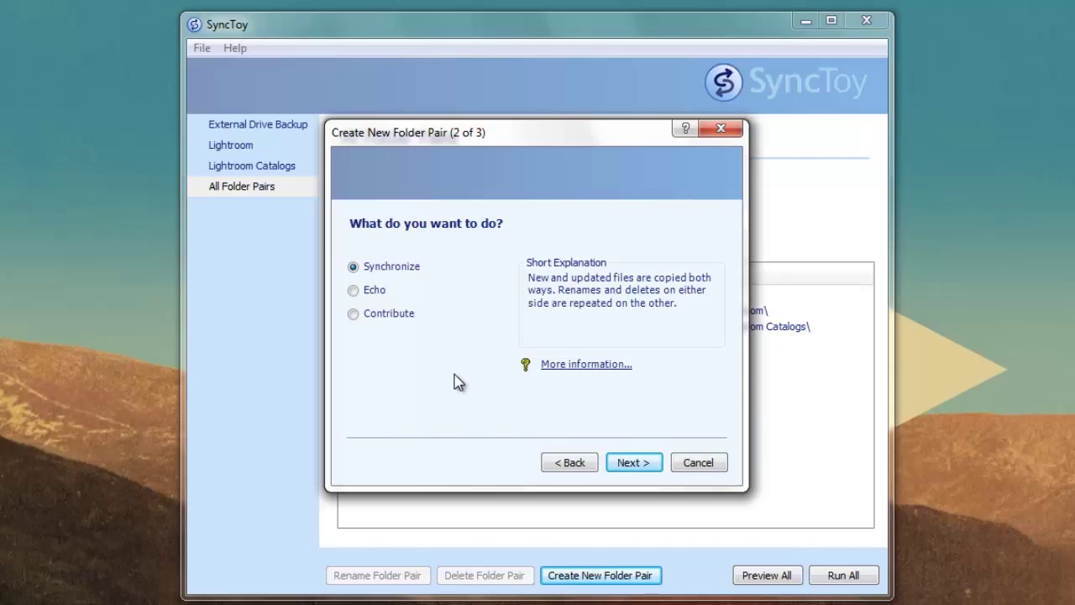
{"action": "left_click", "coordinate": [355, 290]}
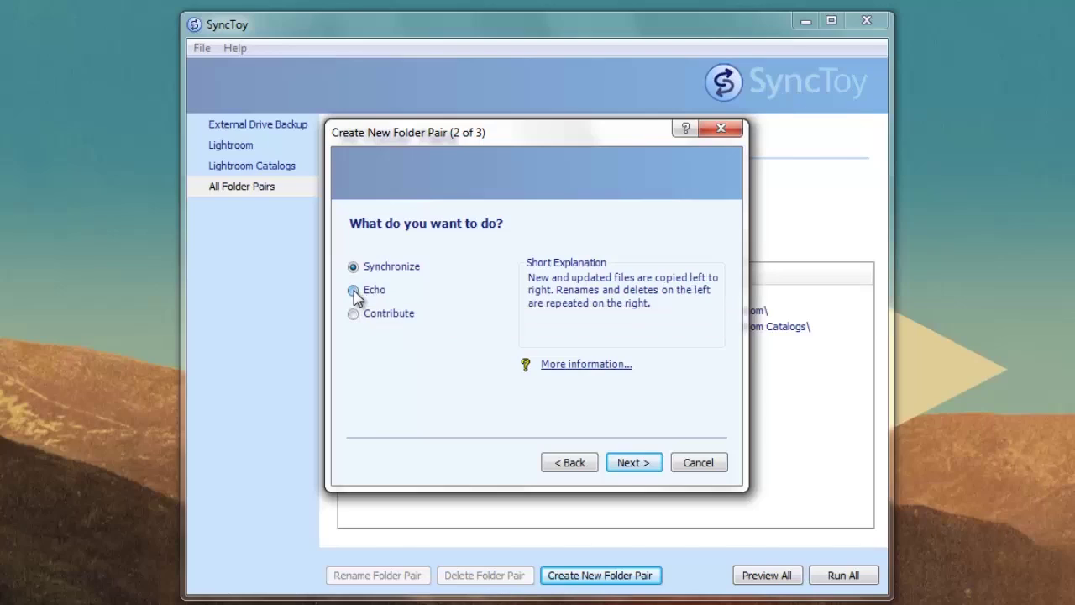
{"action": "left_click", "coordinate": [634, 463]}
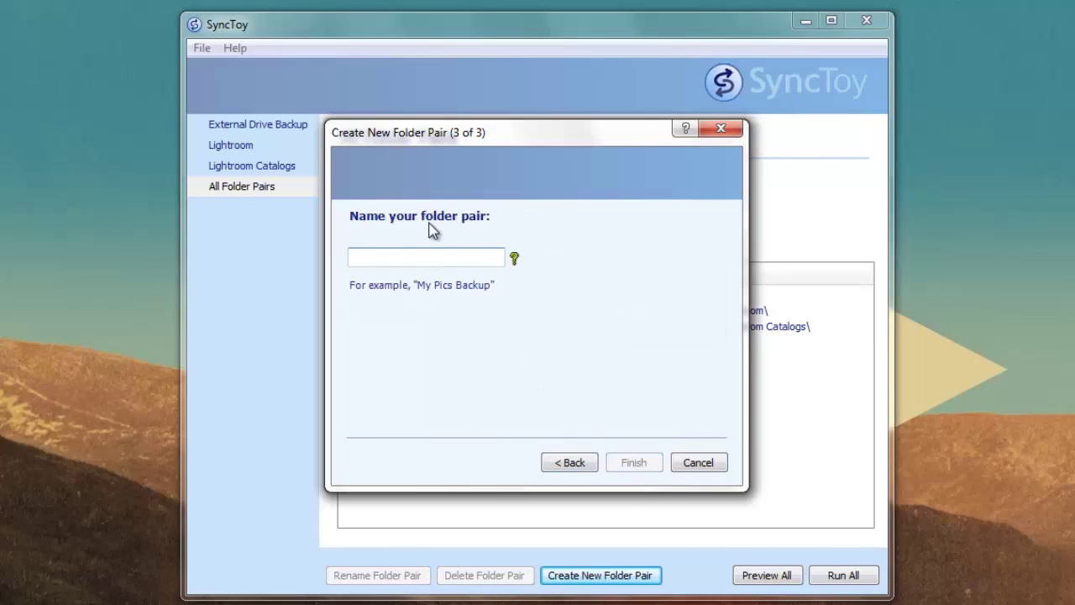
{"action": "left_click_drag", "start_coordinate": [451, 133], "coordinate": [860, 157]}
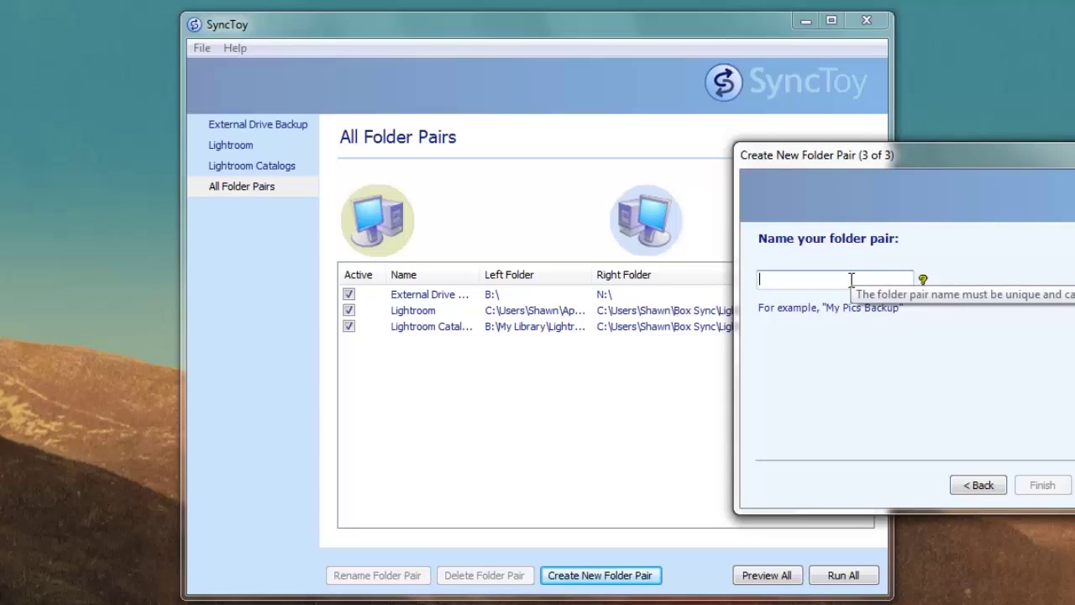
{"action": "type", "text": "My Videos"}
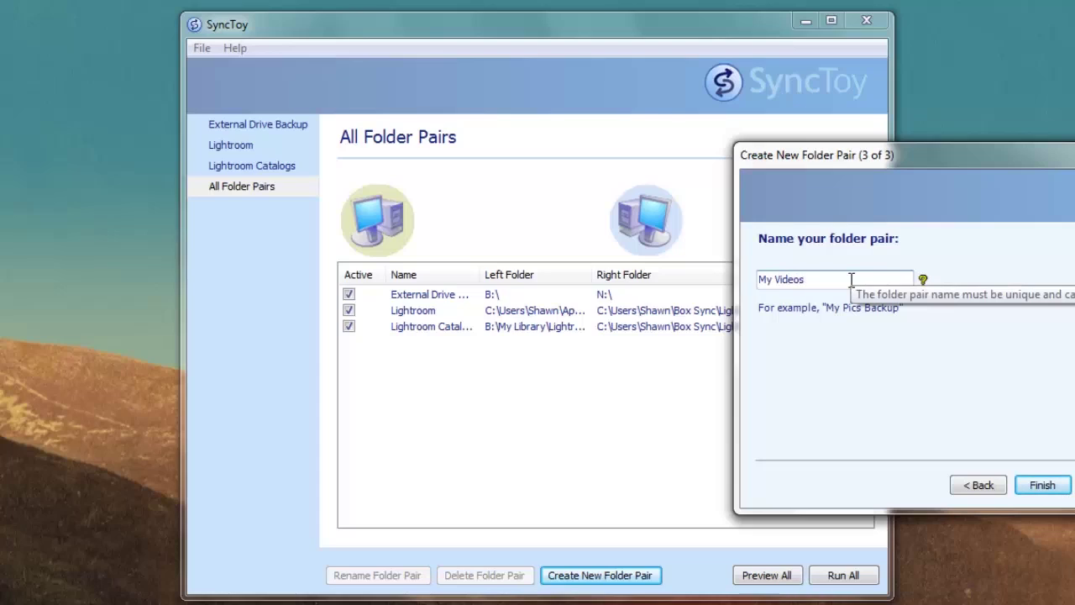
{"action": "left_click", "coordinate": [1043, 485]}
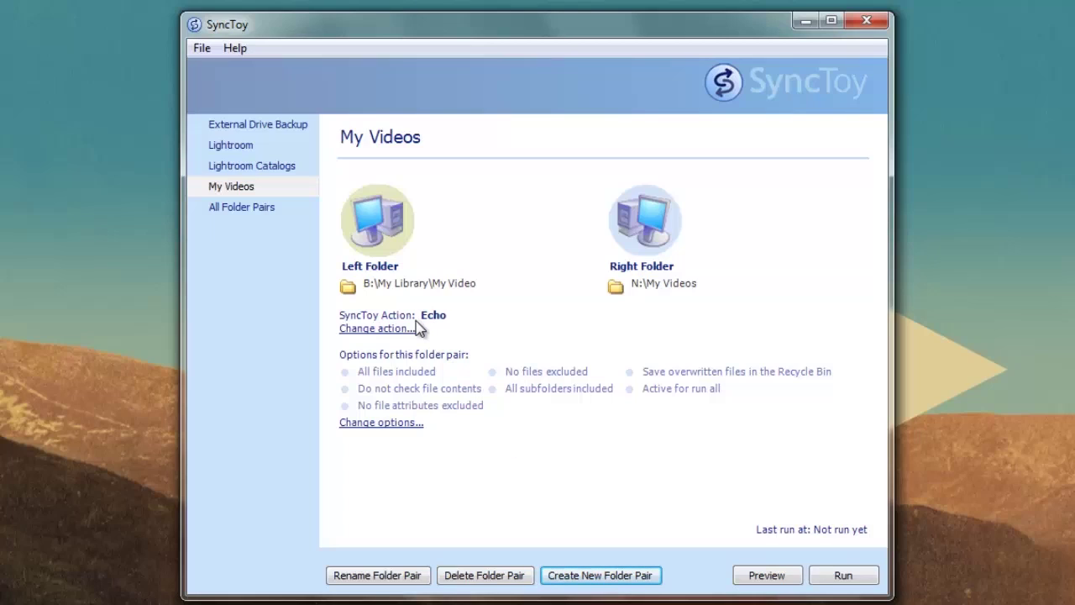
Check the list of all folder pairs and turn off Active for run all in the My Videos options
{"action": "left_click", "coordinate": [249, 210]}
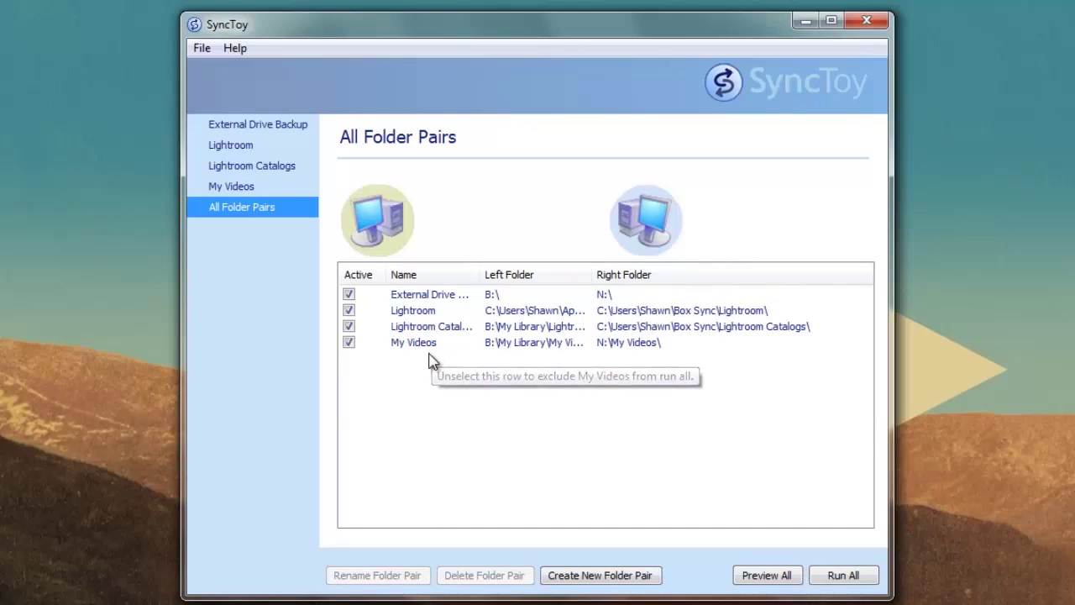
{"action": "left_click", "coordinate": [236, 188]}
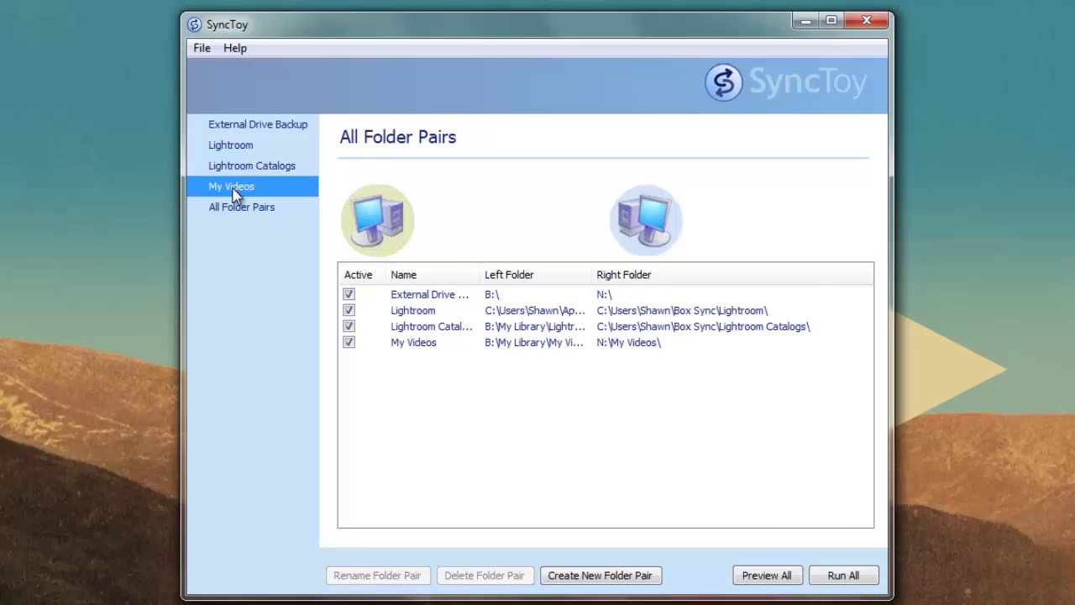
{"action": "left_click", "coordinate": [383, 423]}
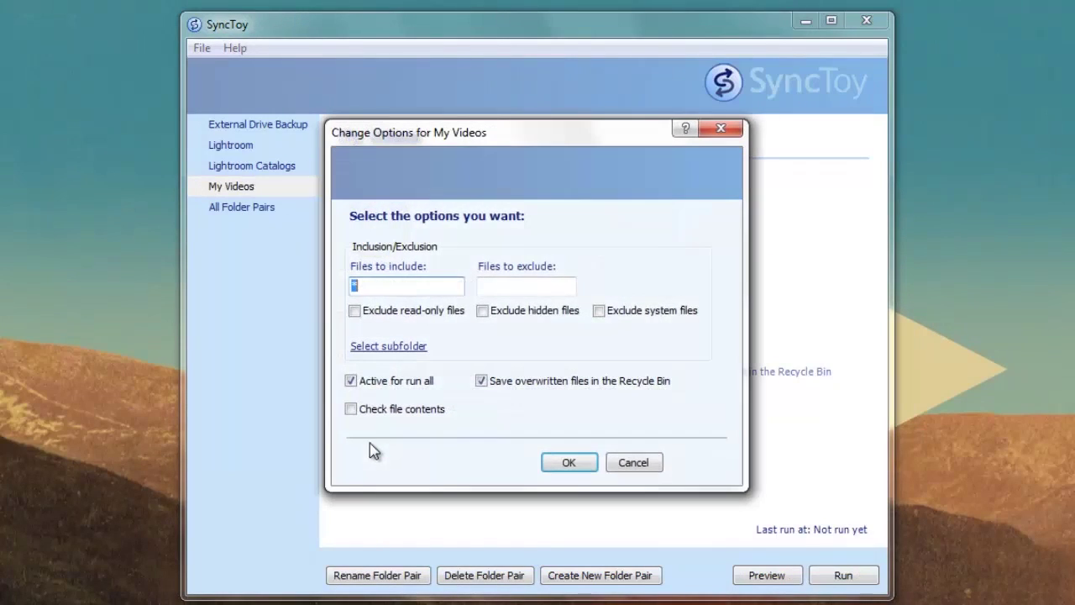
{"action": "left_click", "coordinate": [352, 384]}
{"action": "left_click", "coordinate": [569, 464]}
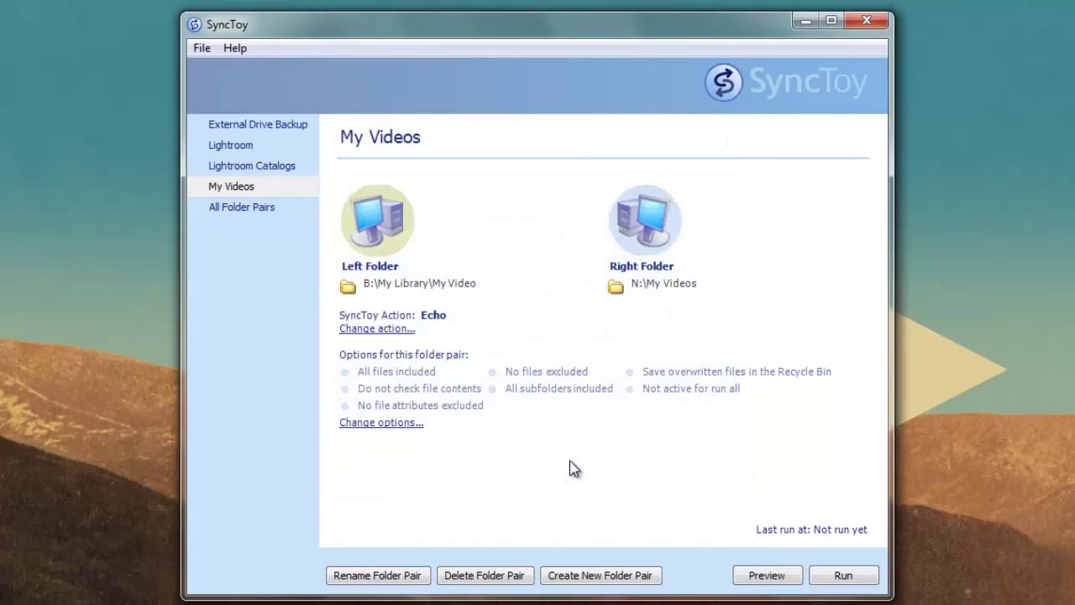
Check the active state of My Videos among all folder pairs, and run the My Videos pair on its own
{"action": "left_click", "coordinate": [239, 209]}
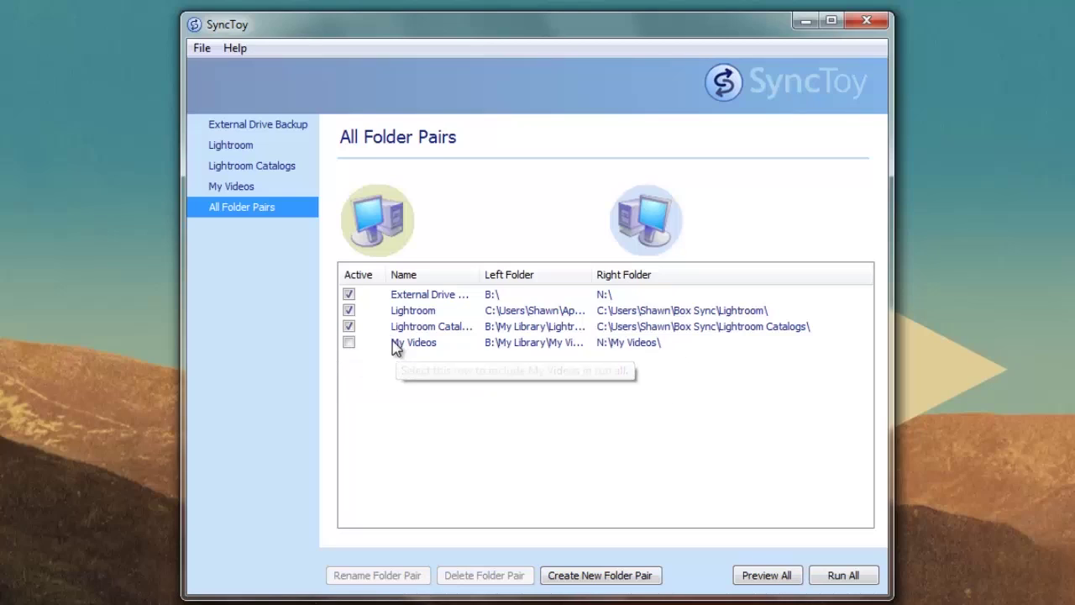
{"action": "left_click", "coordinate": [248, 188]}
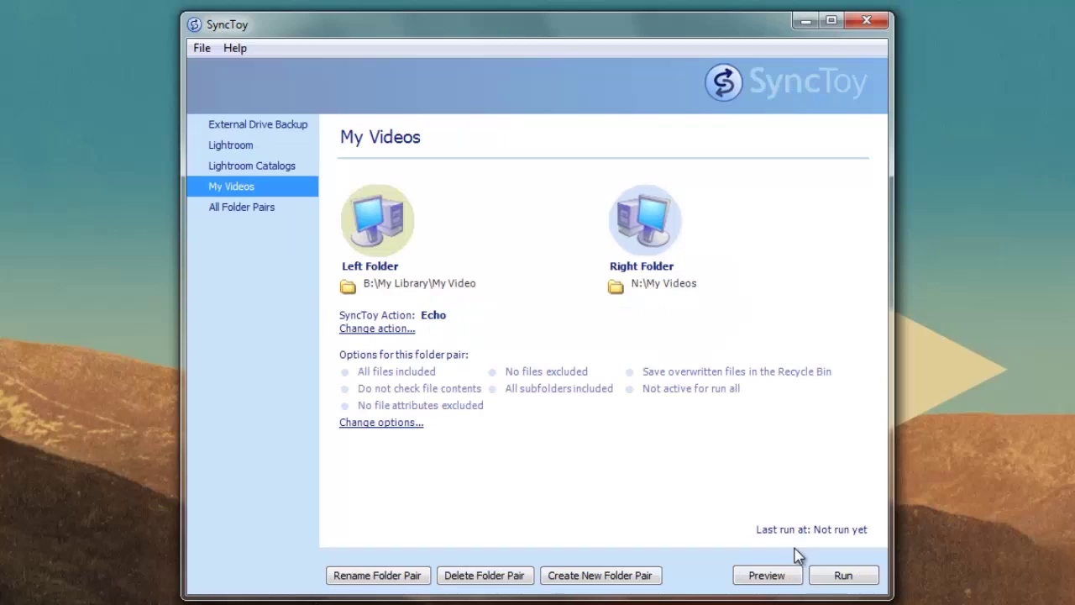
{"action": "left_click", "coordinate": [840, 576]}
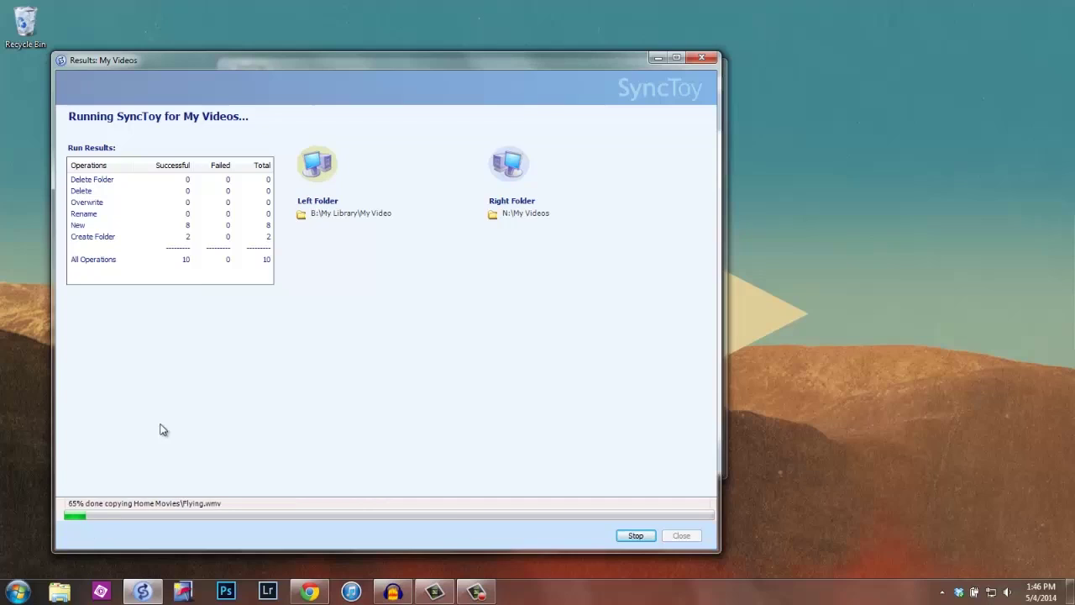